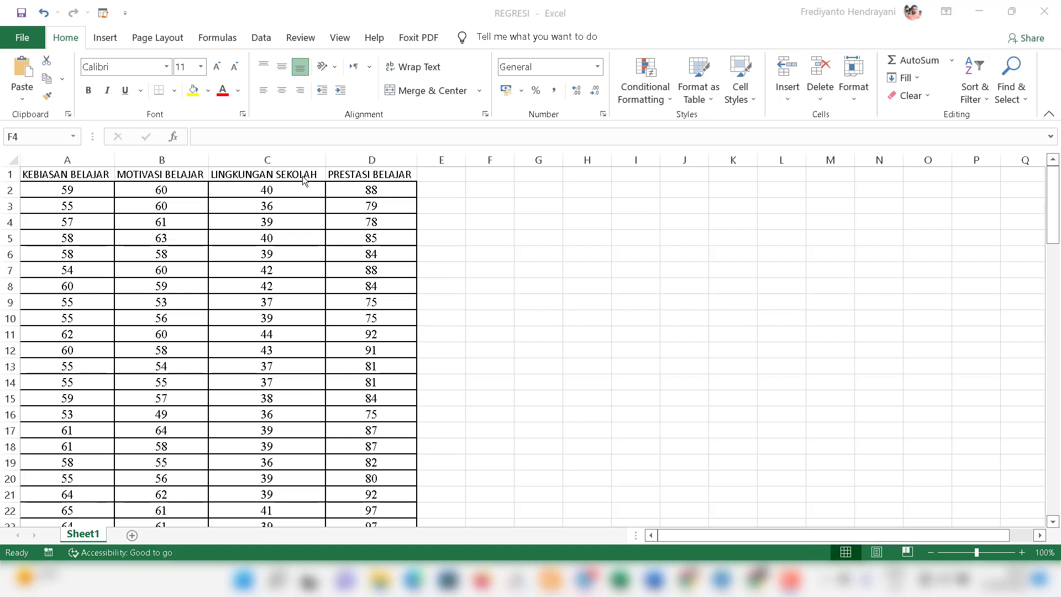
# Review the headers KEBIASAN BELAJAR, MOTIVASI BELAJAR, LINGKUNGAN SEKOLAH and PRESTASI BELAJAR in row 1 of the data sheet.
pyautogui.click(373, 172)
pyautogui.click(372, 172)
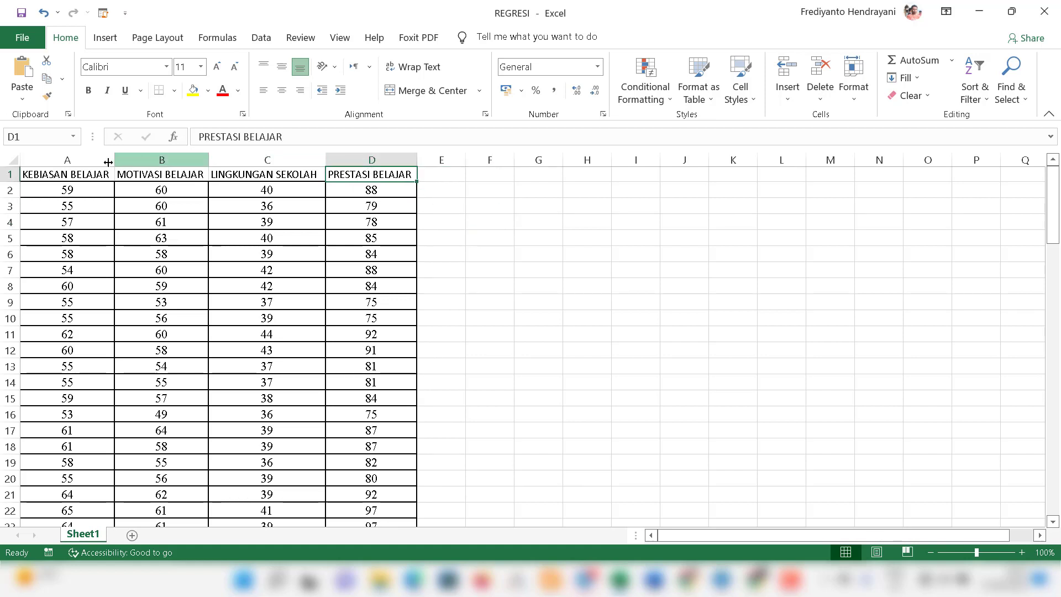
pyautogui.click(69, 174)
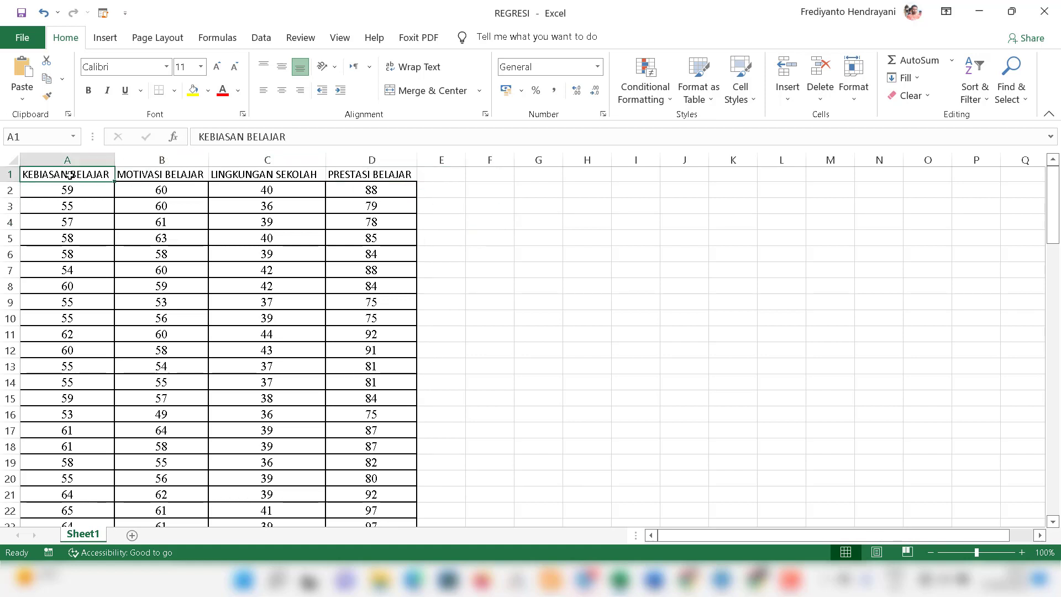
pyautogui.click(154, 176)
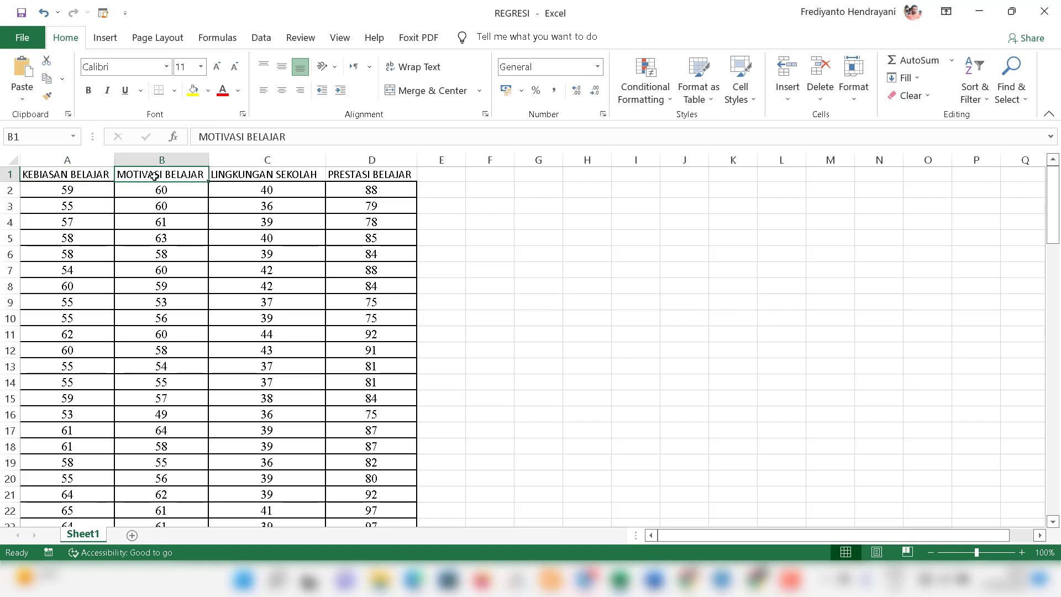
pyautogui.click(259, 173)
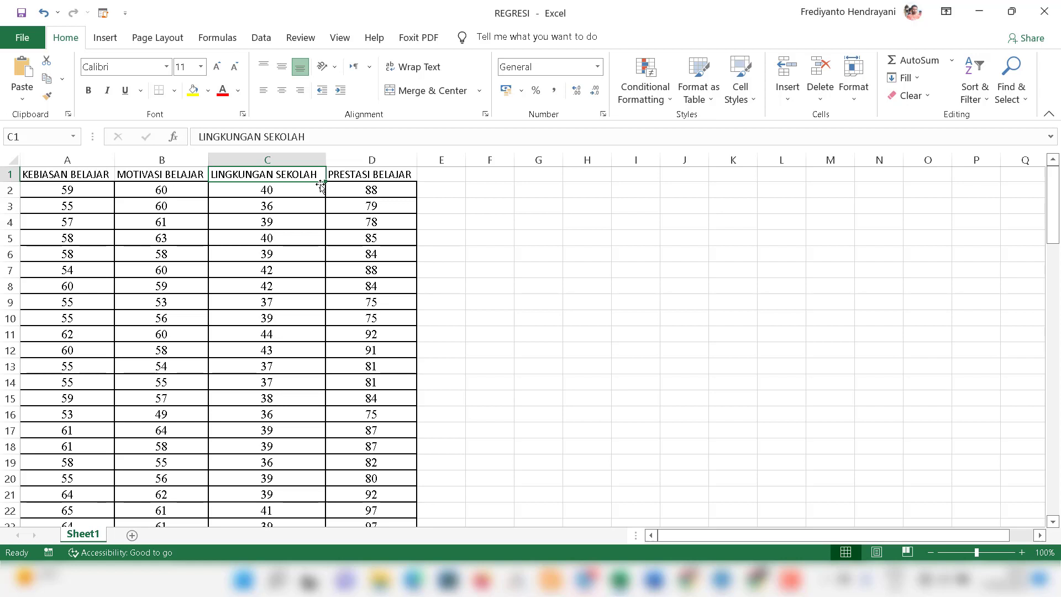
pyautogui.click(373, 176)
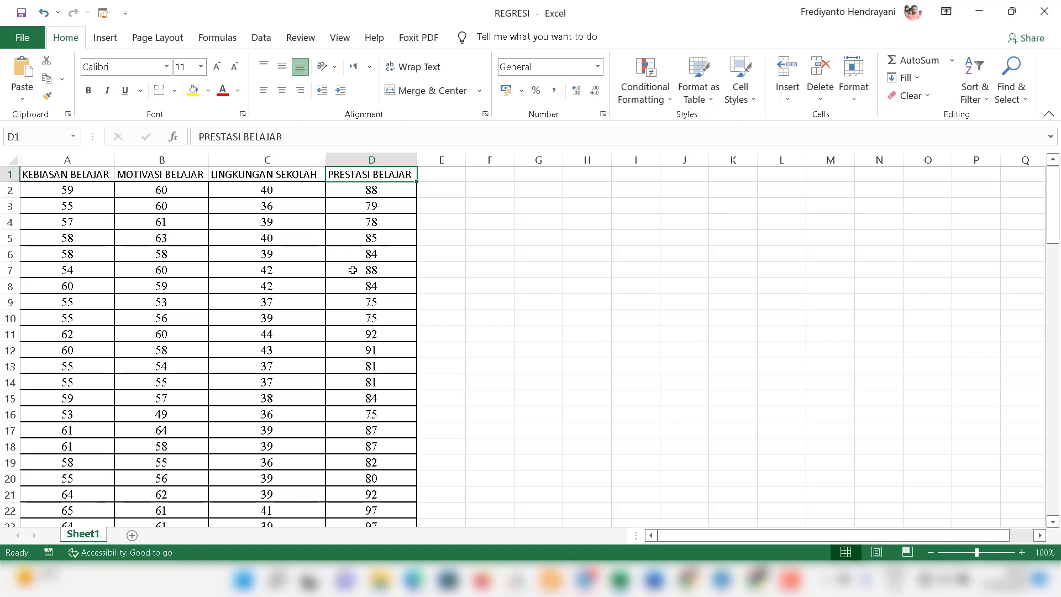
pyautogui.click(474, 232)
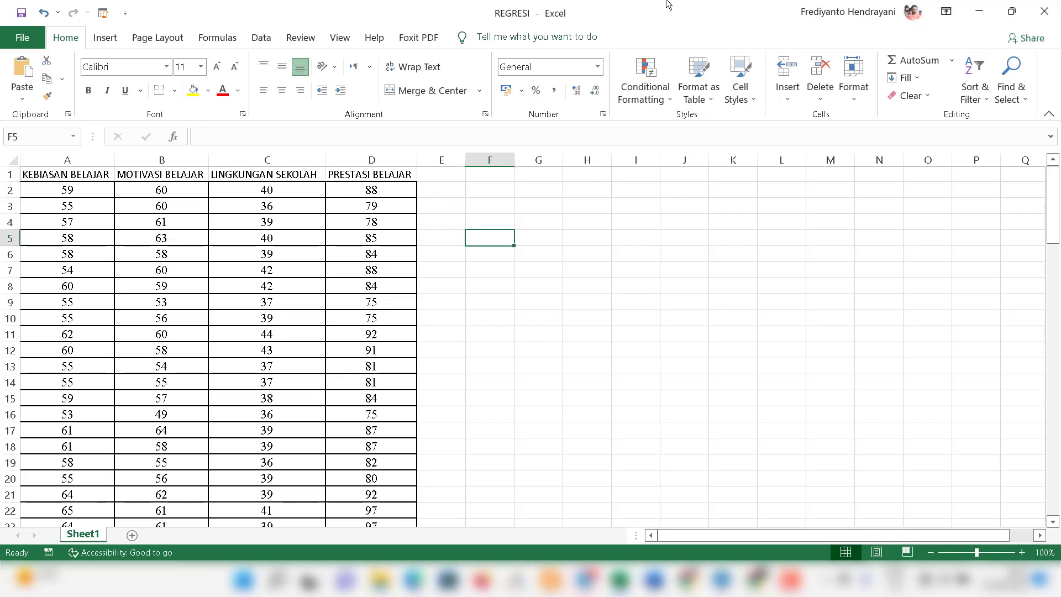
# Close the REGRESI workbook and create a new project named REGRESI in SmartPLS.
pyautogui.click(1048, 10)
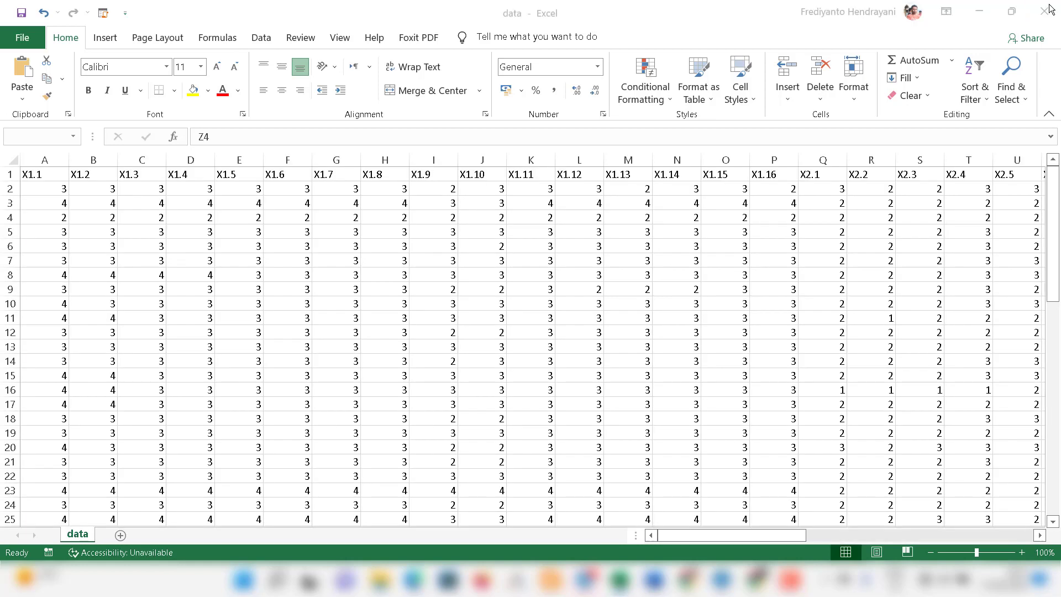
pyautogui.click(722, 582)
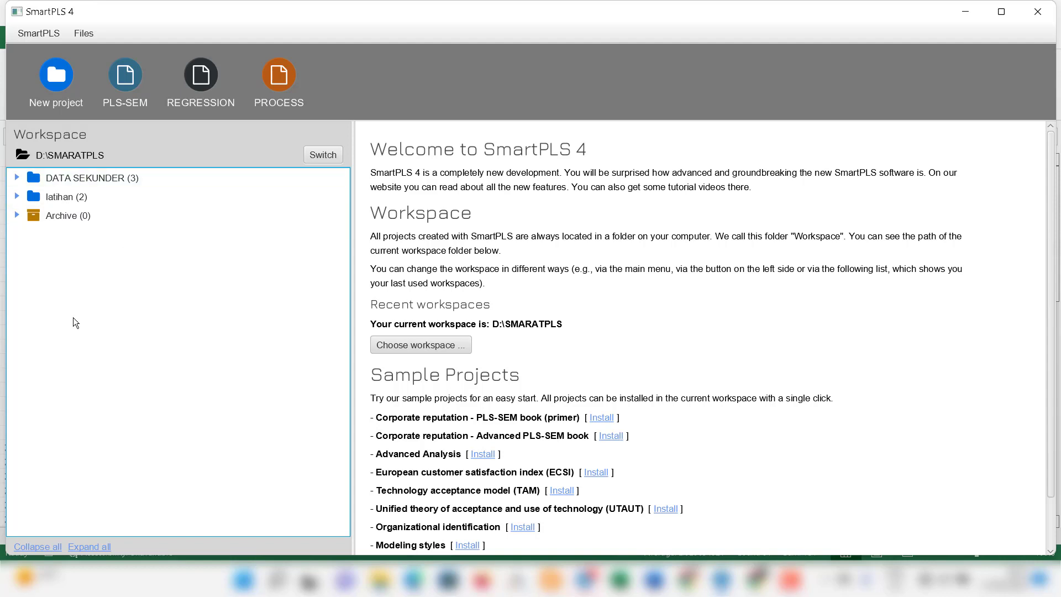
pyautogui.click(59, 77)
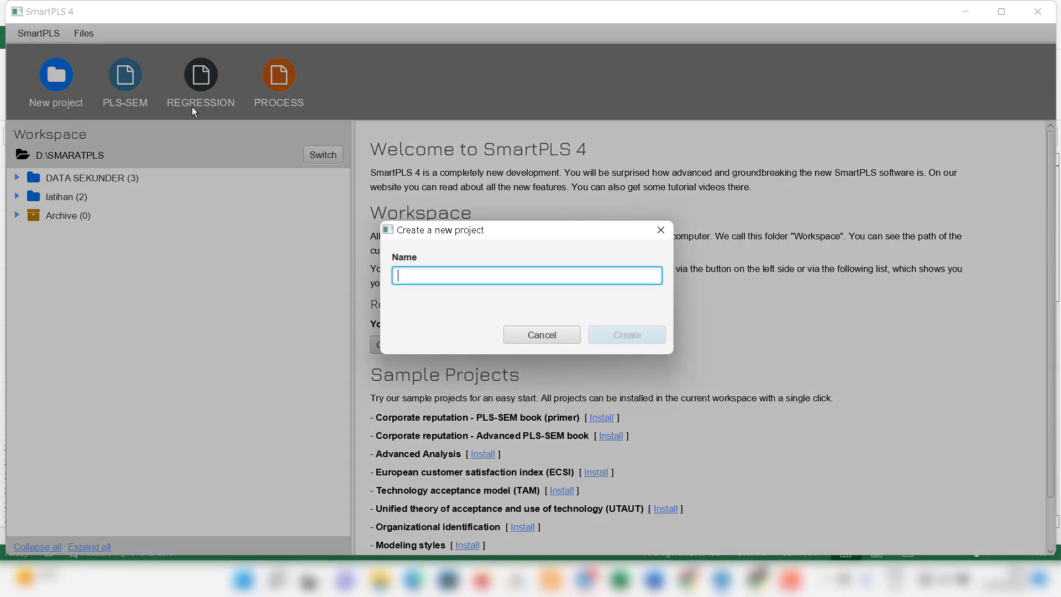
pyautogui.write('REGRESI')
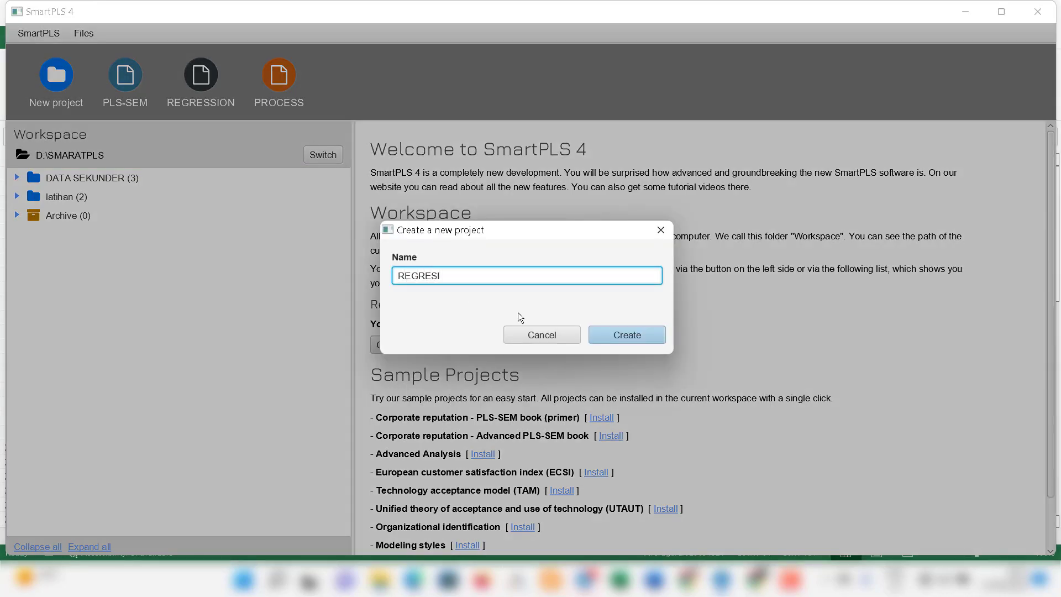
pyautogui.click(604, 333)
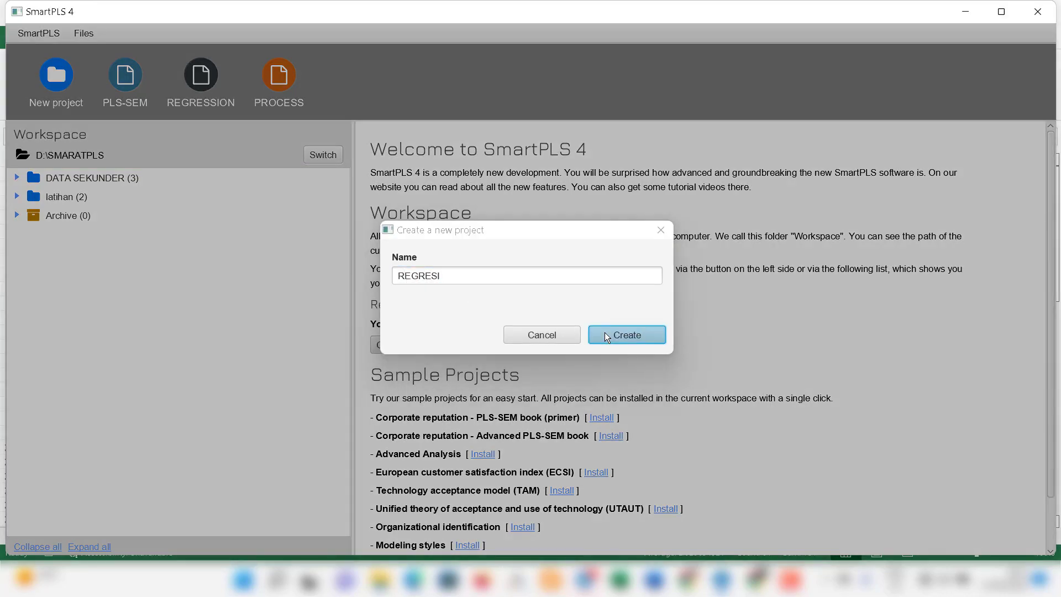
# Import the Excel file REGRESI from the Desktop with all four indicators into the REGRESI project, and return to the workspace overview.
pyautogui.click(66, 231)
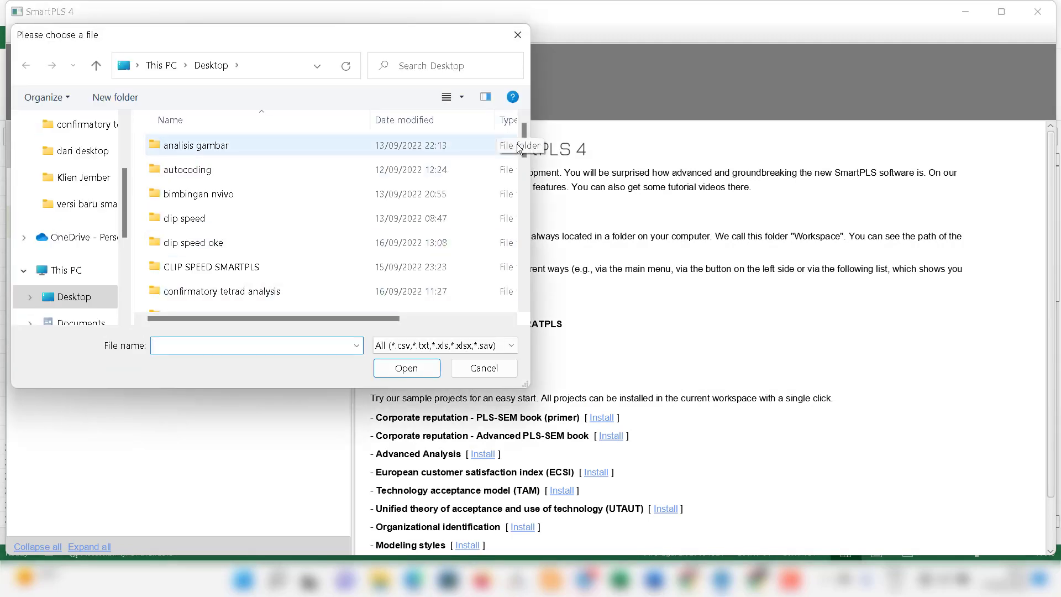
pyautogui.moveTo(523, 145); pyautogui.dragTo(524, 296)
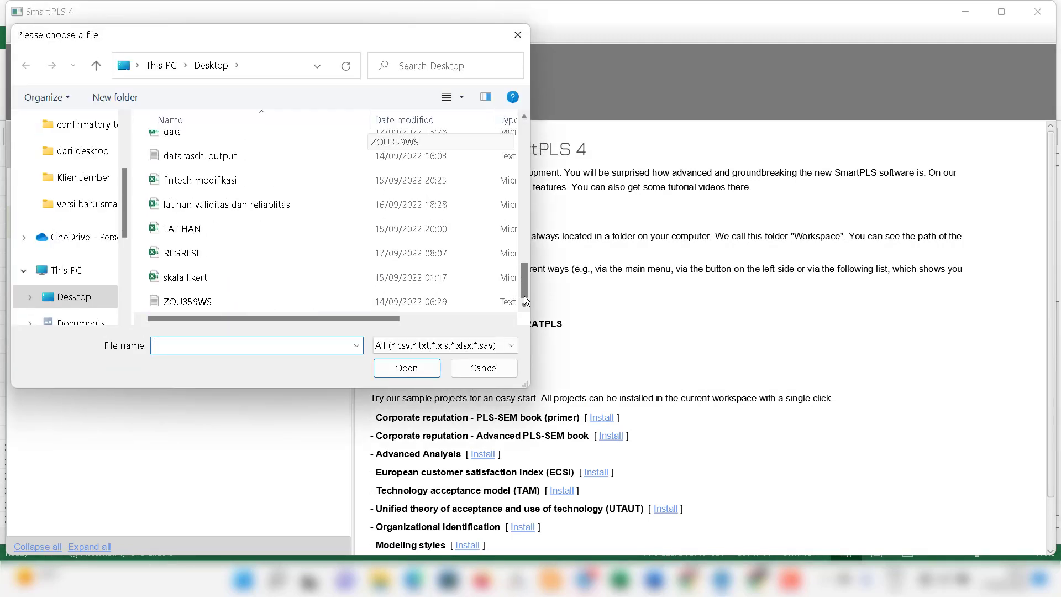
pyautogui.click(183, 253)
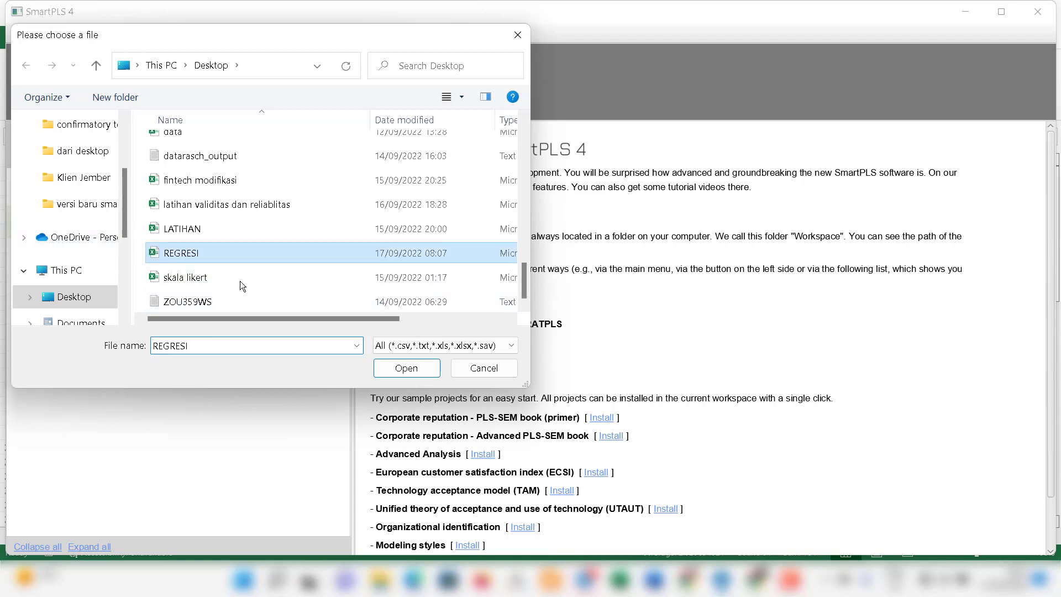
pyautogui.click(406, 367)
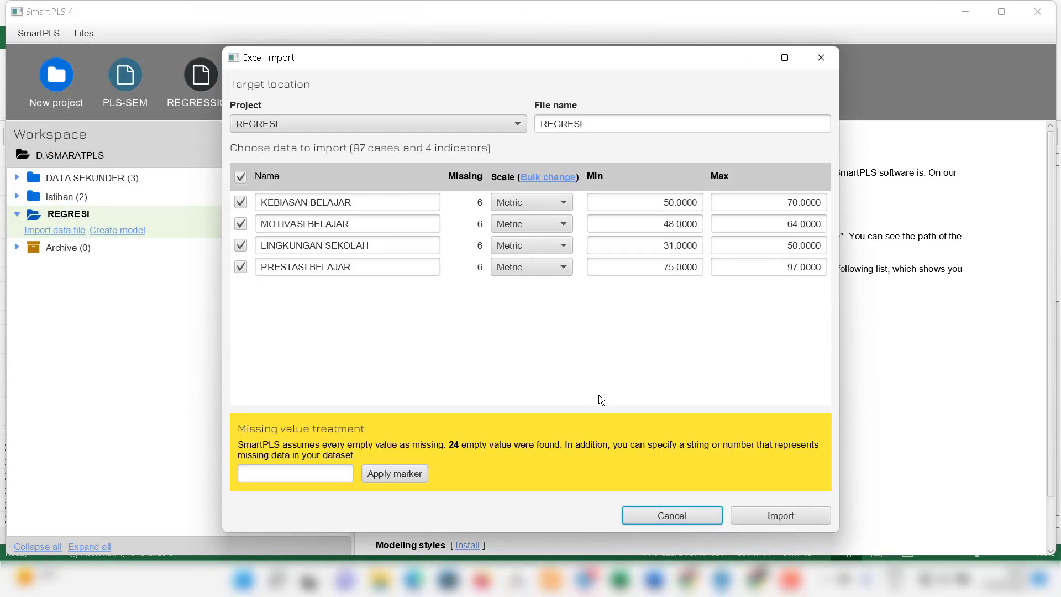
pyautogui.click(772, 518)
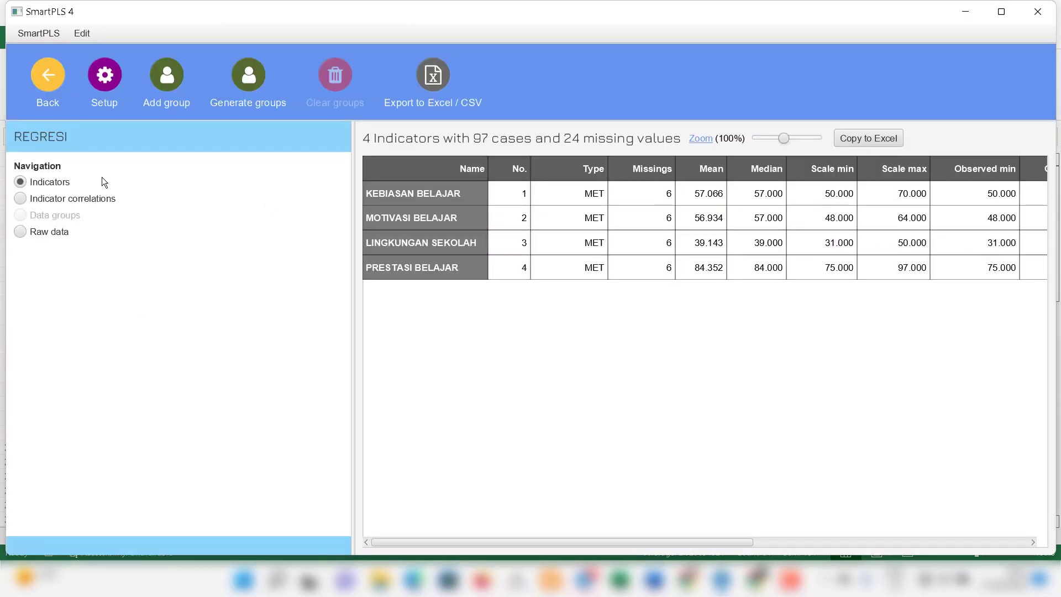
pyautogui.click(50, 80)
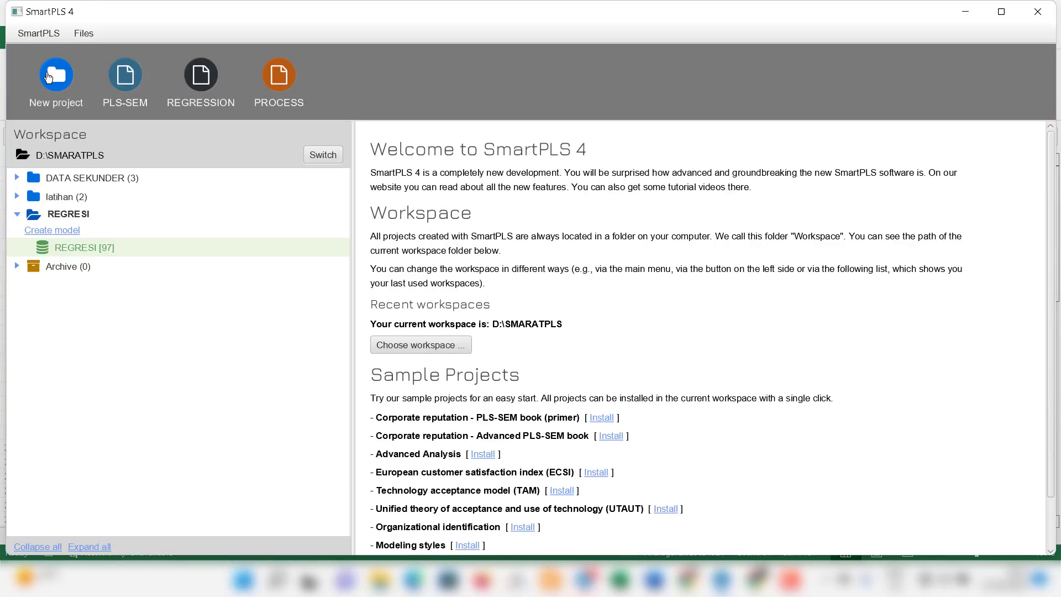
pyautogui.click(116, 358)
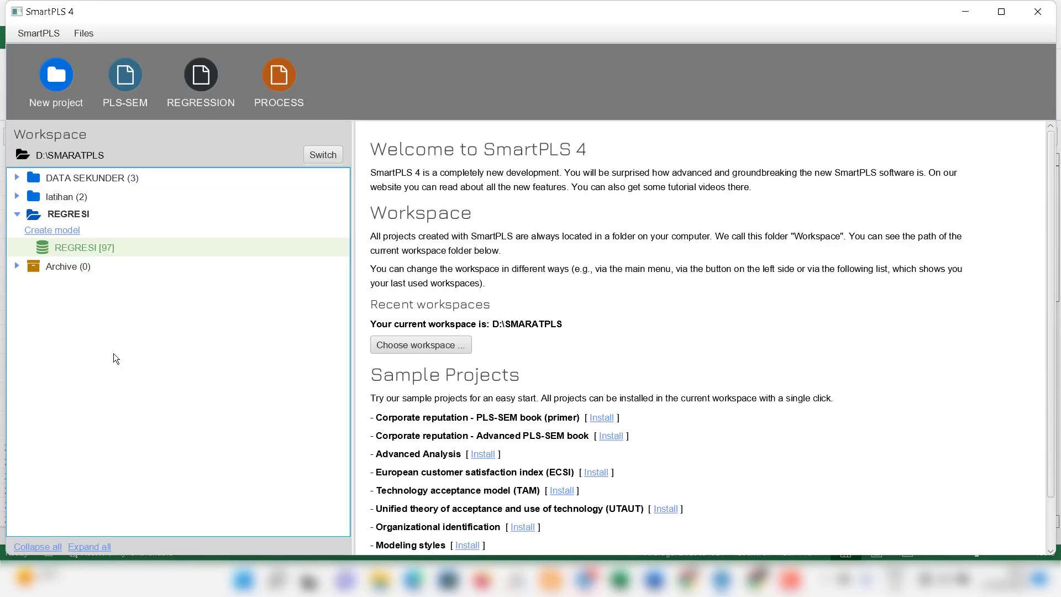
# Create a model of type REGRESSION with the file name REGRESI in the REGRESI project.
pyautogui.click(62, 235)
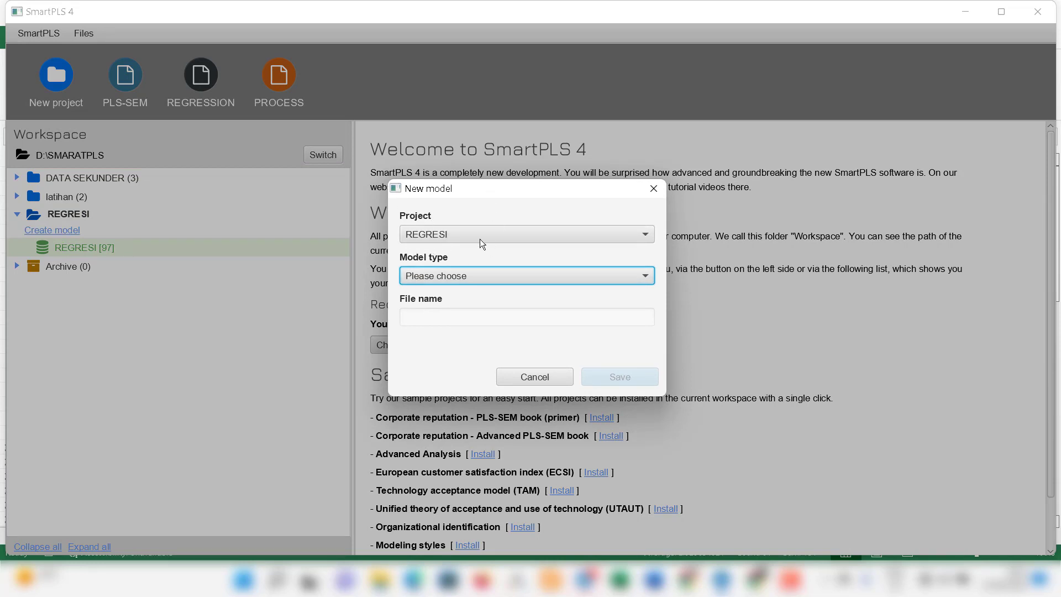
pyautogui.click(439, 280)
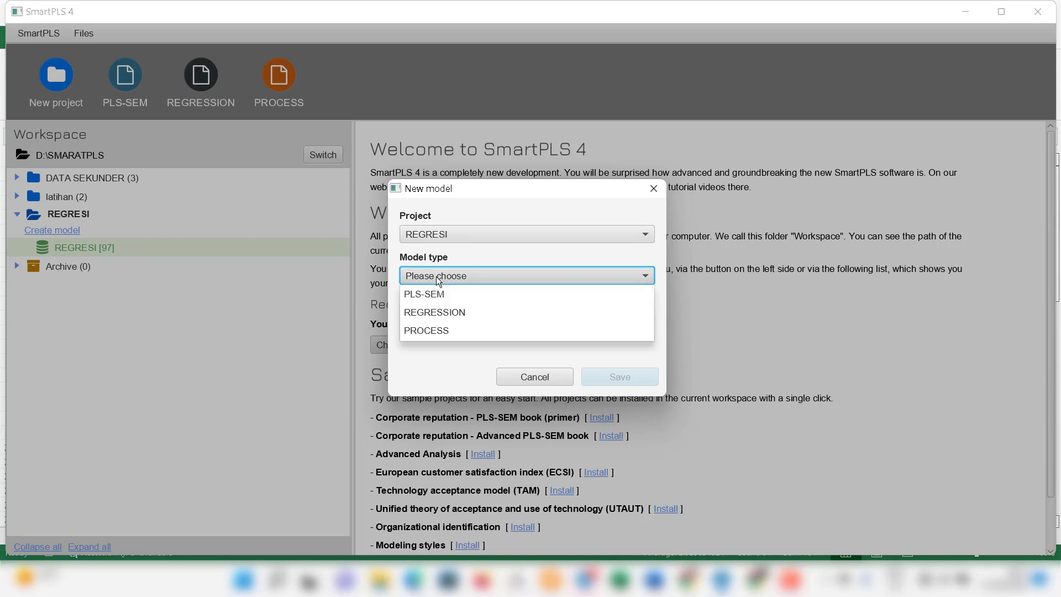
pyautogui.click(431, 312)
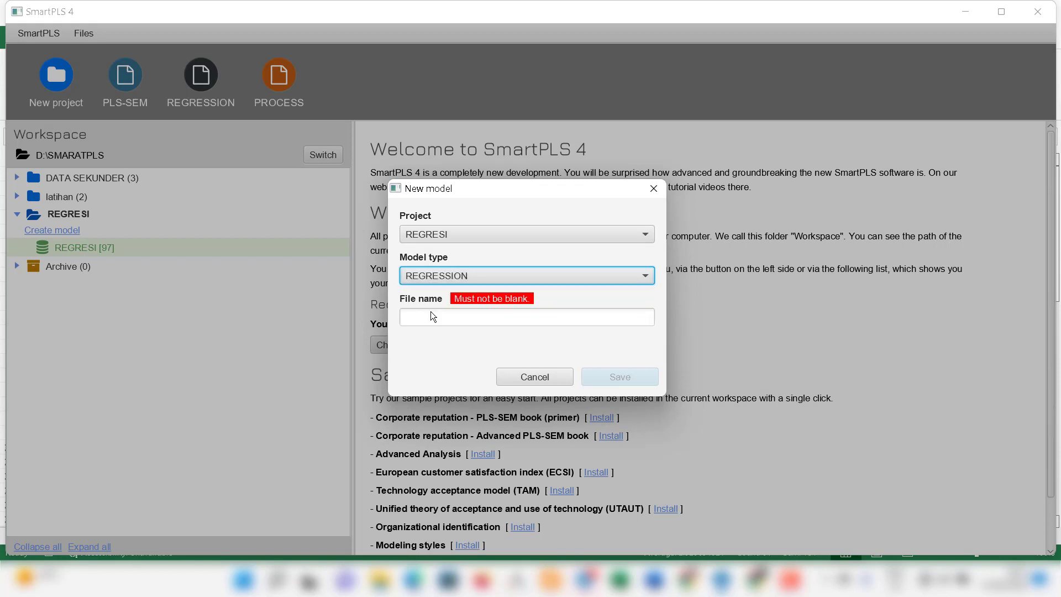
pyautogui.click(458, 317)
pyautogui.write('REGRESI')
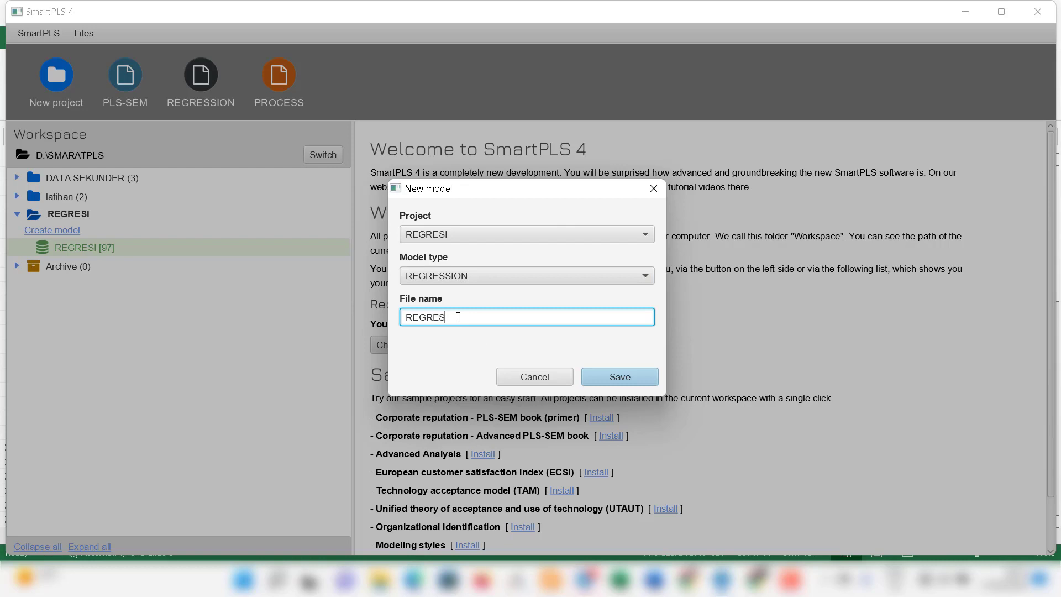
pyautogui.click(613, 374)
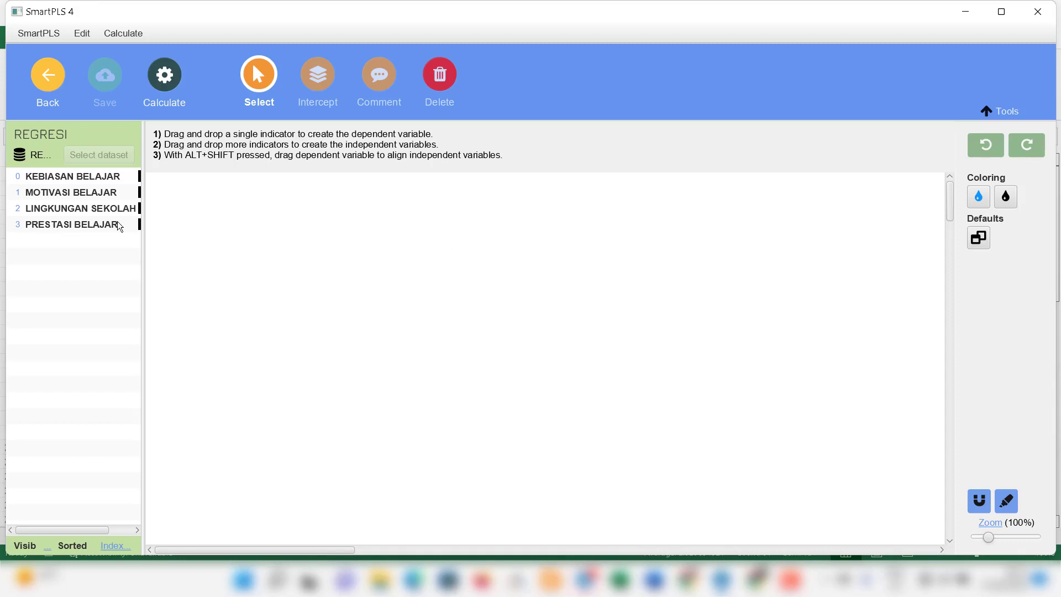
# Place PRESTASI BELAJAR as the dependent variable and attach KEBIASAN BELAJAR, MOTIVASI BELAJAR and LINGKUNGAN SEKOLAH as its independent variables.
pyautogui.moveTo(49, 224); pyautogui.dragTo(565, 304)
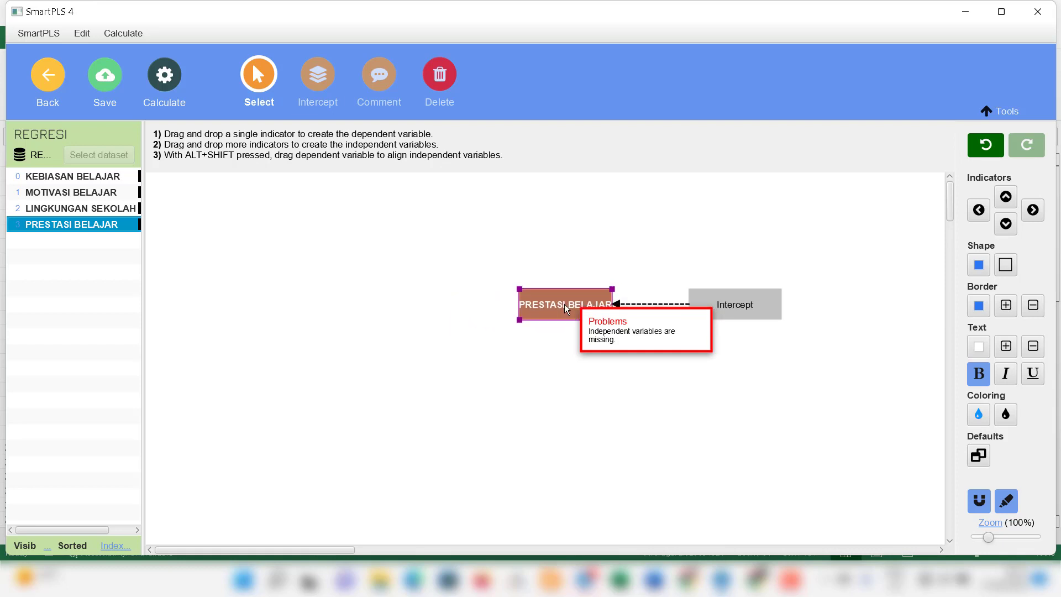
pyautogui.click(224, 274)
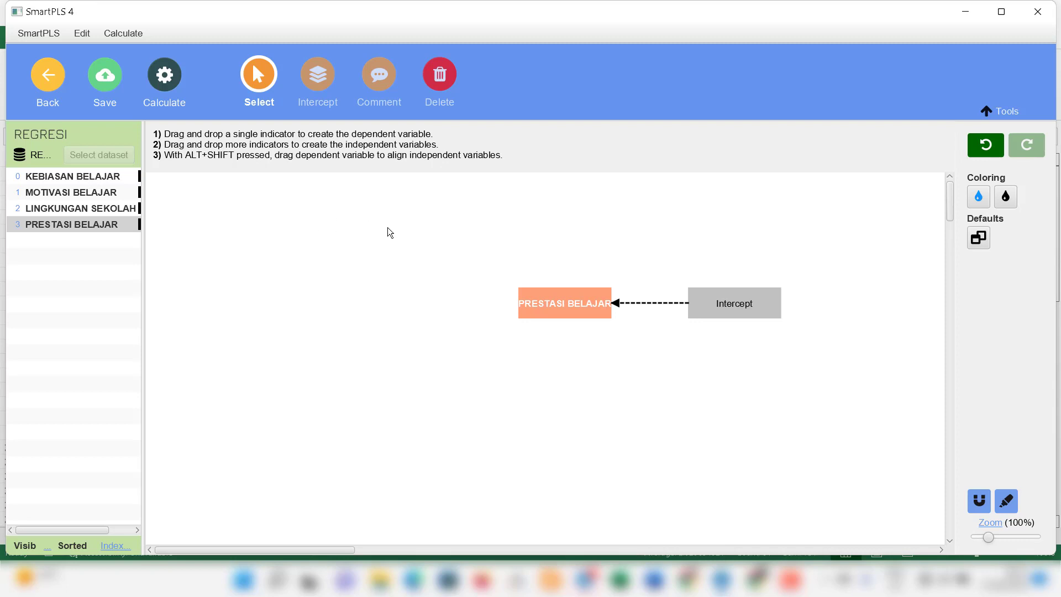
pyautogui.click(81, 175)
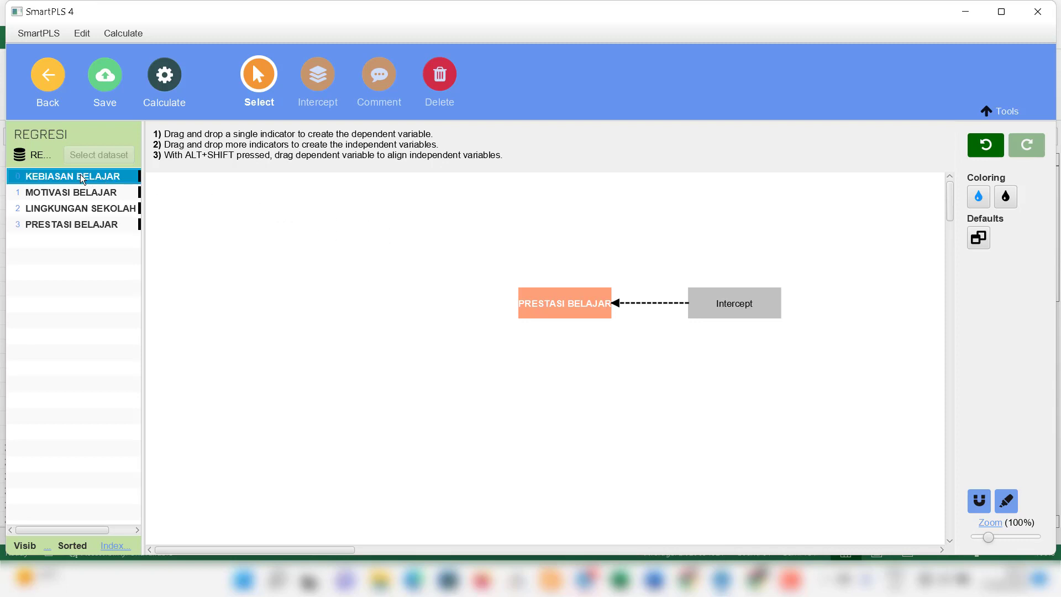
pyautogui.keyDown('shift'); pyautogui.click(82, 190); pyautogui.keyUp('shift')
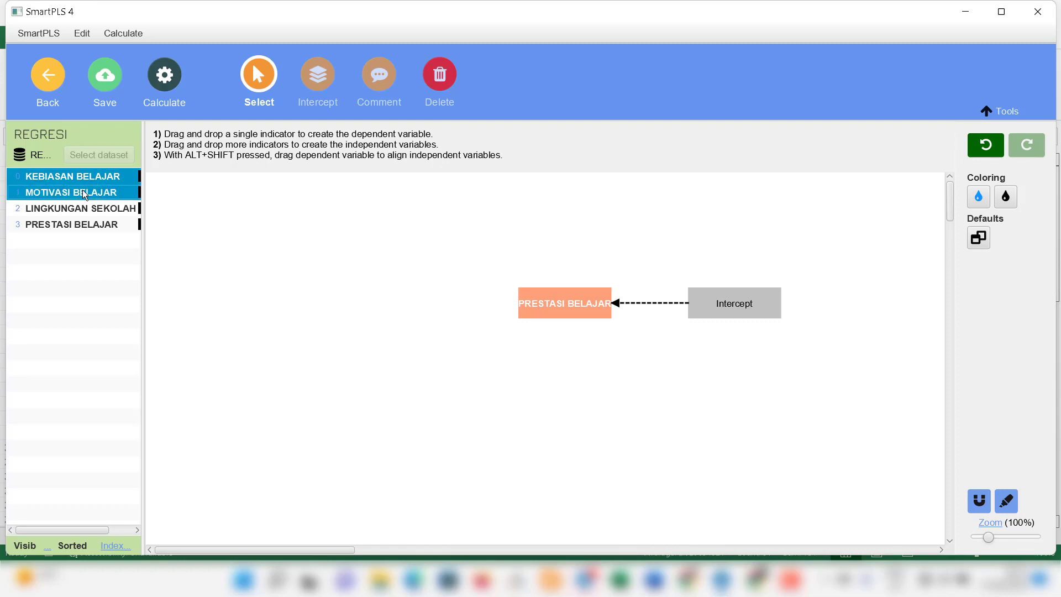
pyautogui.keyDown('shift'); pyautogui.click(89, 206); pyautogui.keyUp('shift')
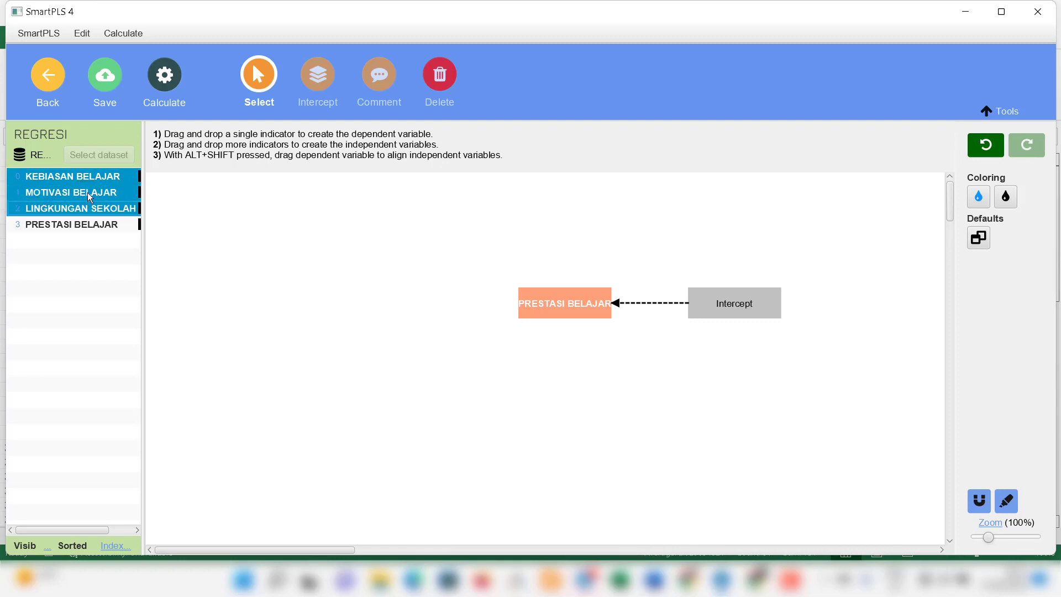
pyautogui.moveTo(88, 191); pyautogui.dragTo(561, 304)
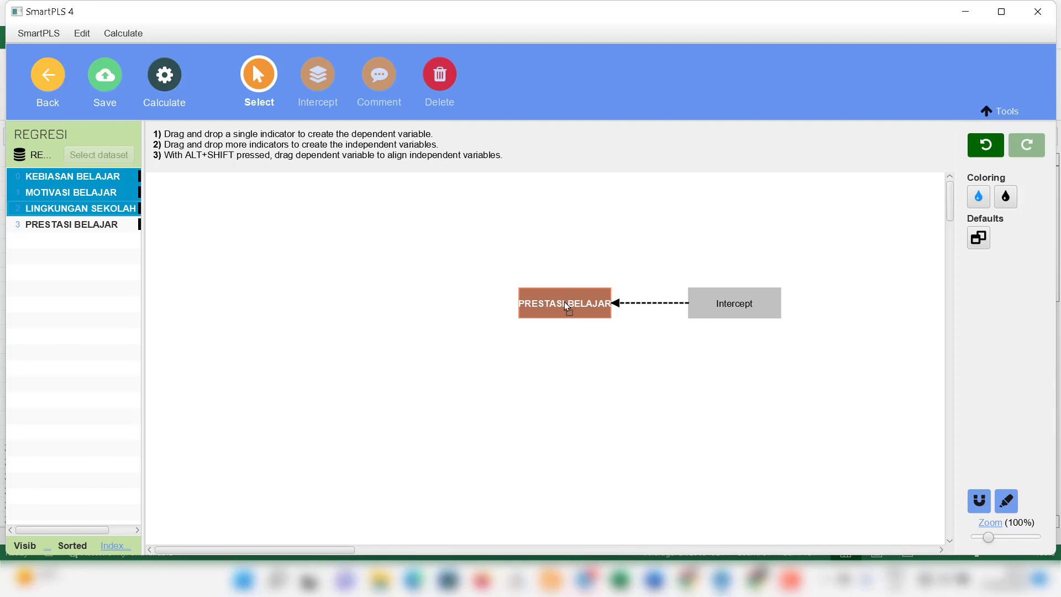
# Align the independent variables on the left side of PRESTASI BELAJAR and move the whole model to the middle of the canvas.
pyautogui.moveTo(565, 302); pyautogui.dragTo(542, 306)
pyautogui.moveTo(564, 306); pyautogui.dragTo(500, 307)
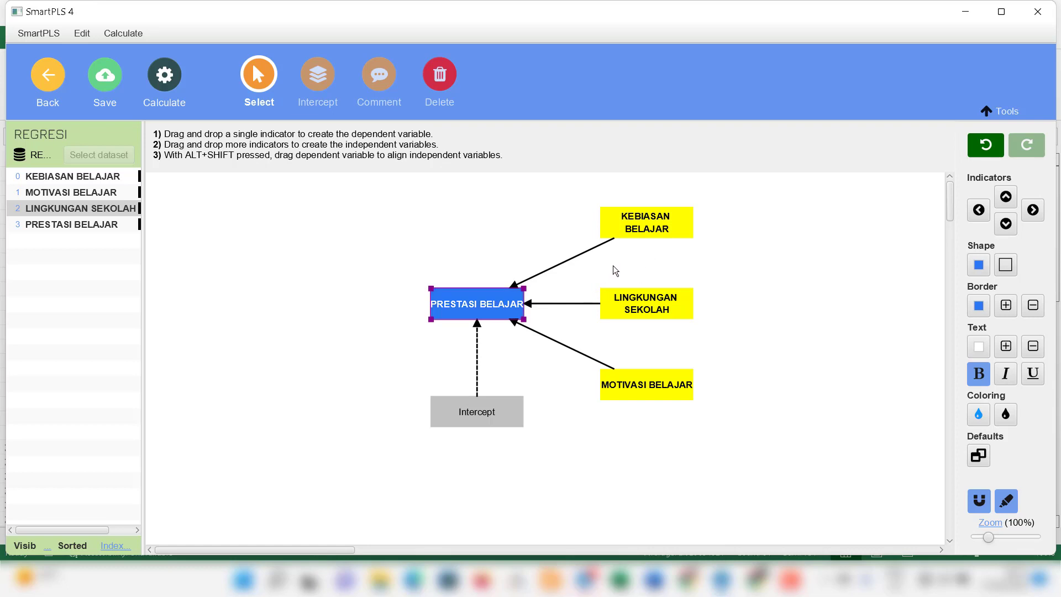
pyautogui.moveTo(496, 302); pyautogui.dragTo(459, 288)
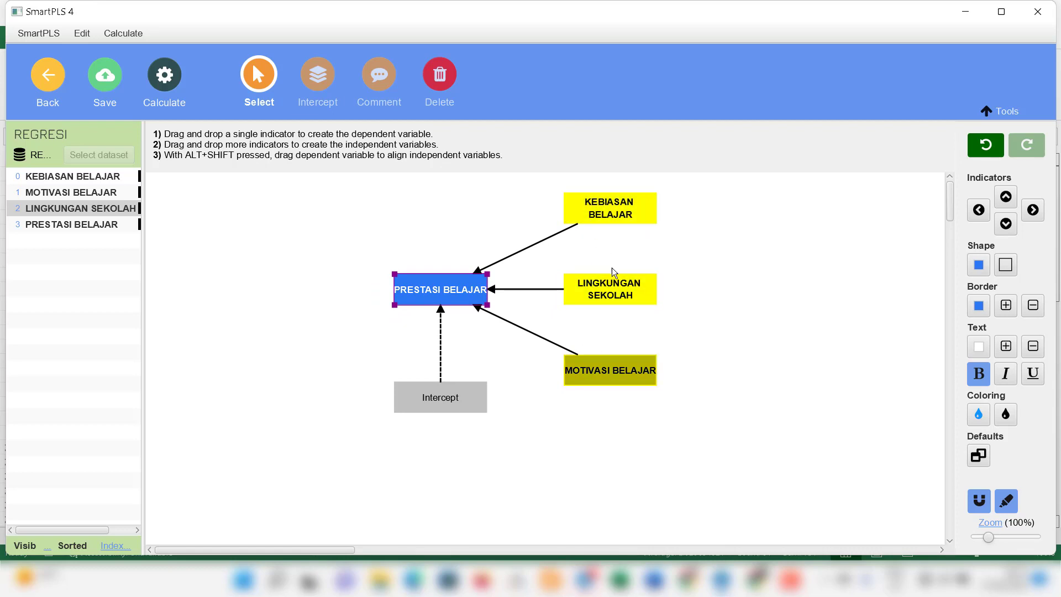
pyautogui.click(978, 211)
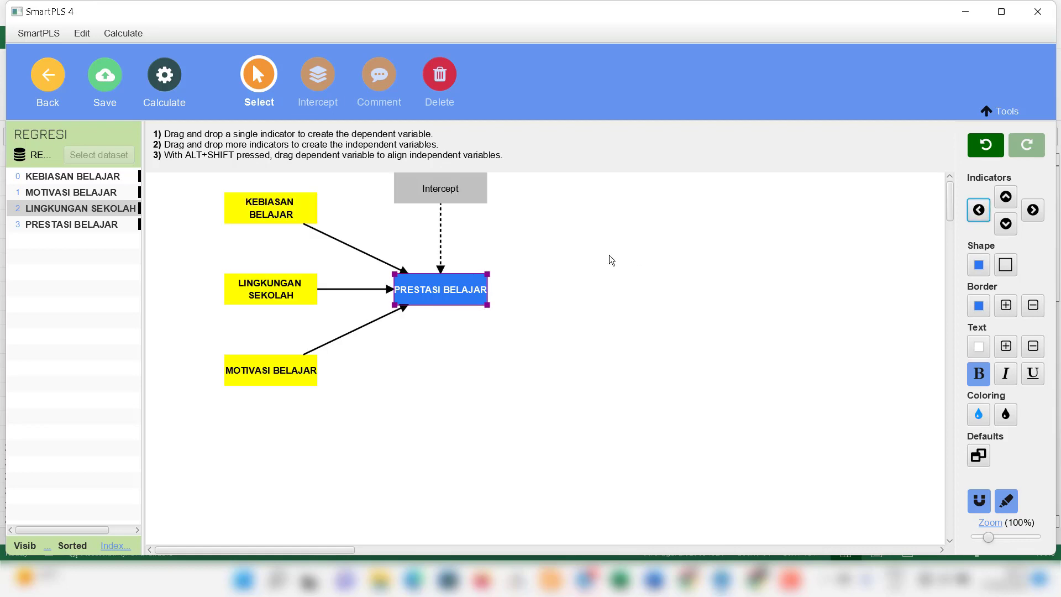
pyautogui.moveTo(442, 302); pyautogui.dragTo(589, 361)
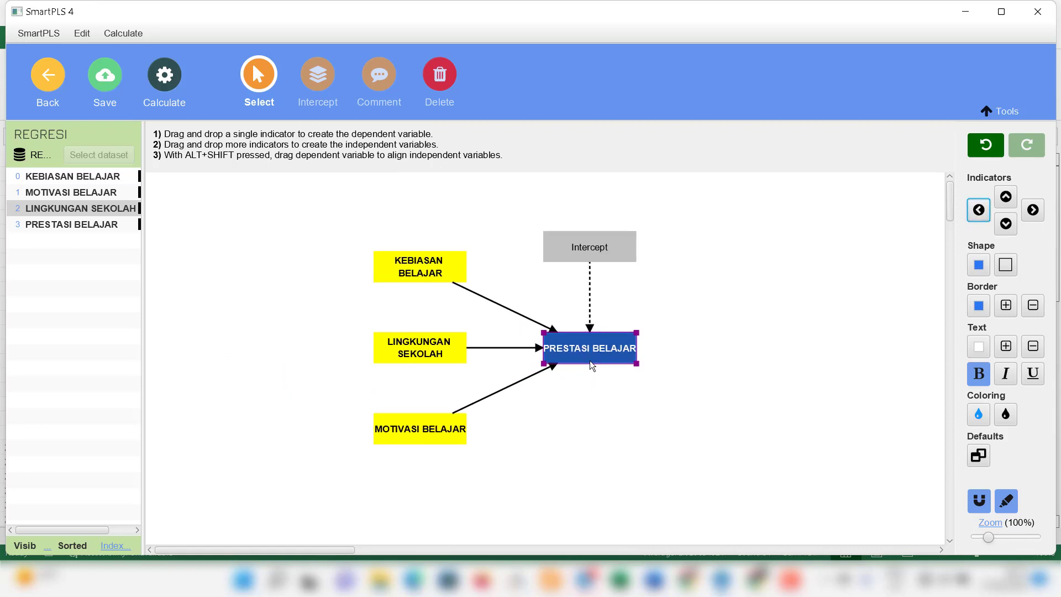
pyautogui.moveTo(987, 539); pyautogui.dragTo(989, 542)
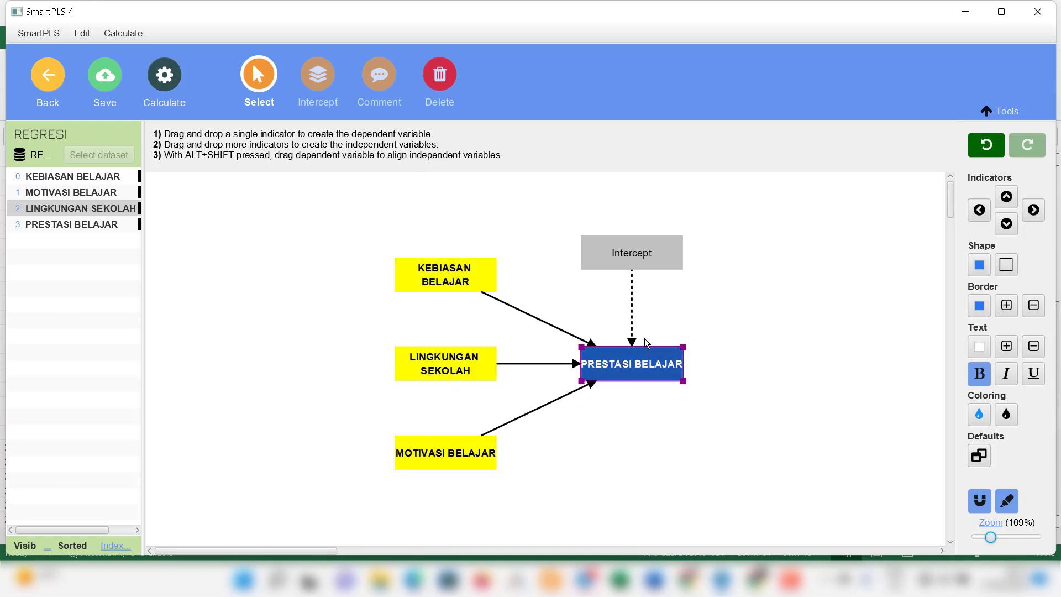
pyautogui.click(296, 245)
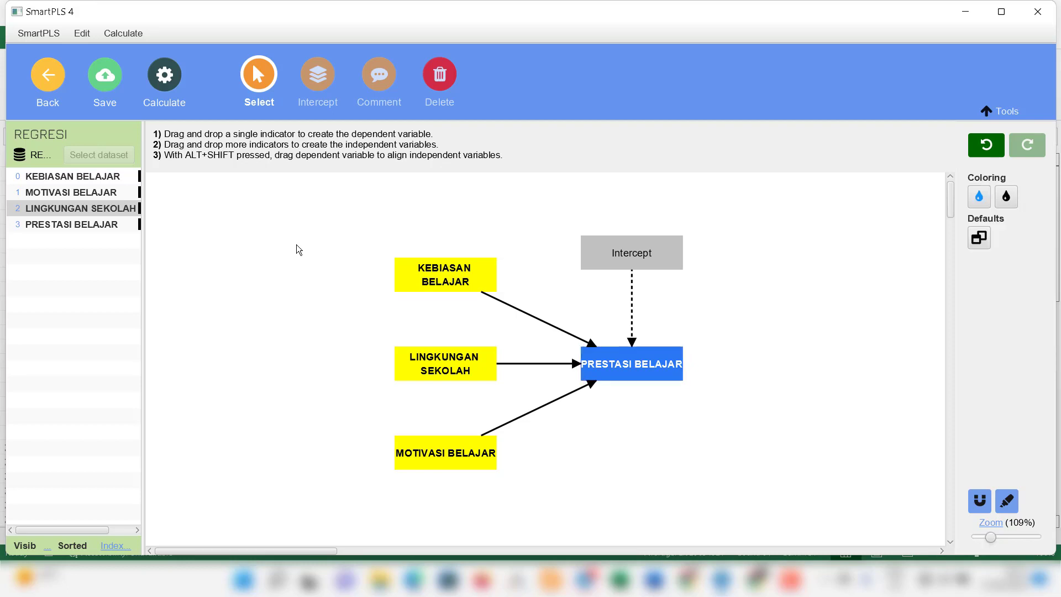
# Run a regression analysis on the model with a two-tailed test, significance level 0.05 and normal standard errors.
pyautogui.click(165, 78)
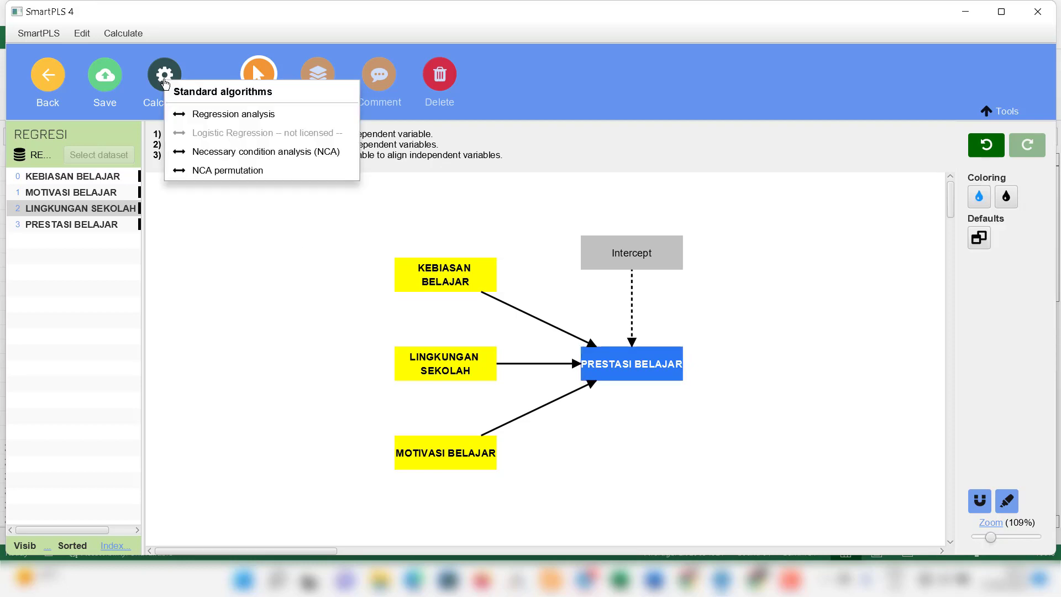
pyautogui.click(260, 117)
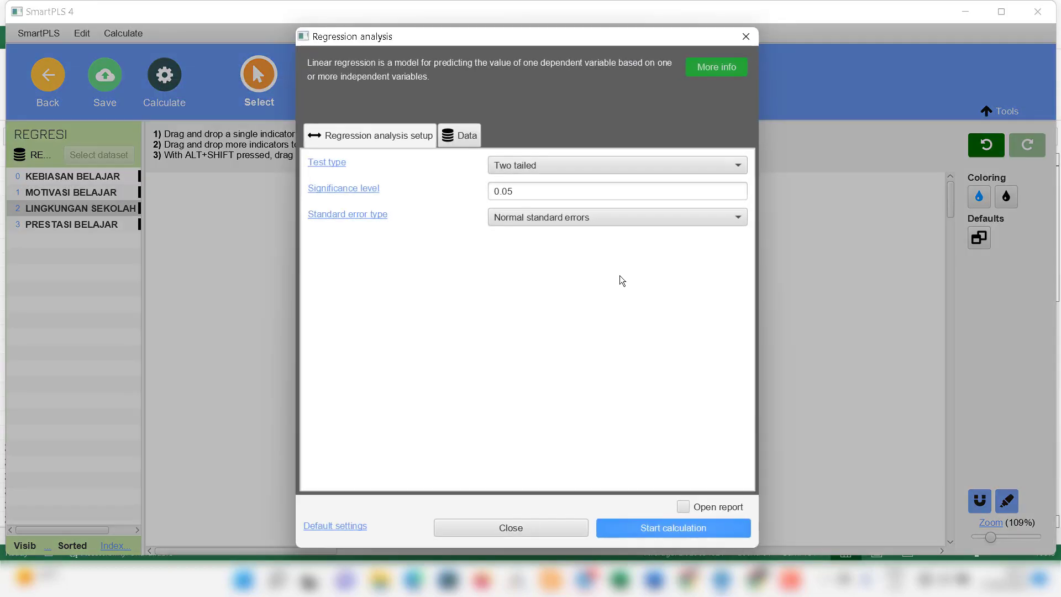
pyautogui.click(664, 526)
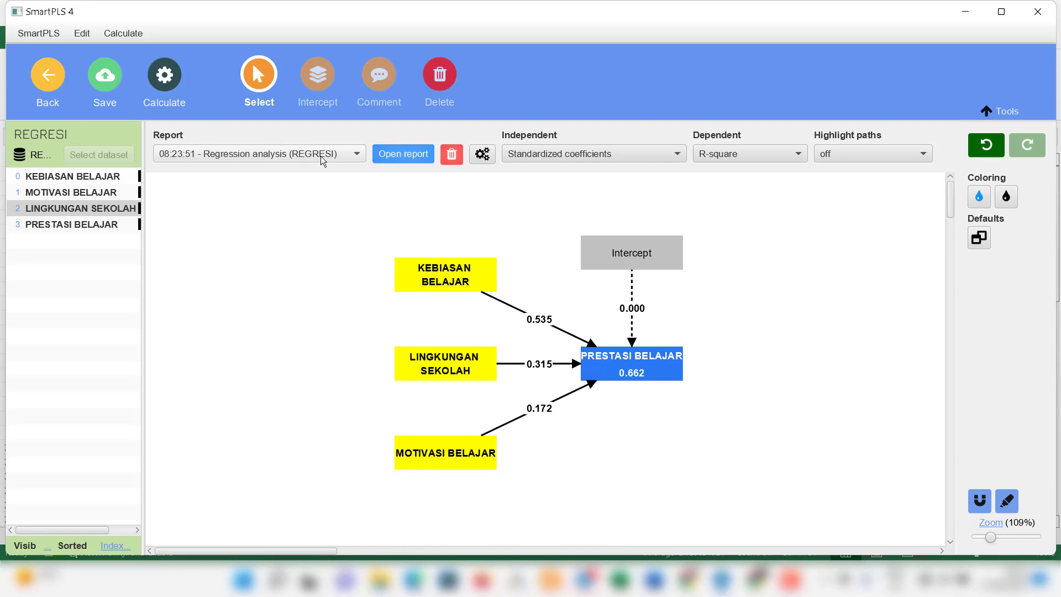
# Select the calculated regression analysis for the REGRESI model and open its full report.
pyautogui.click(355, 158)
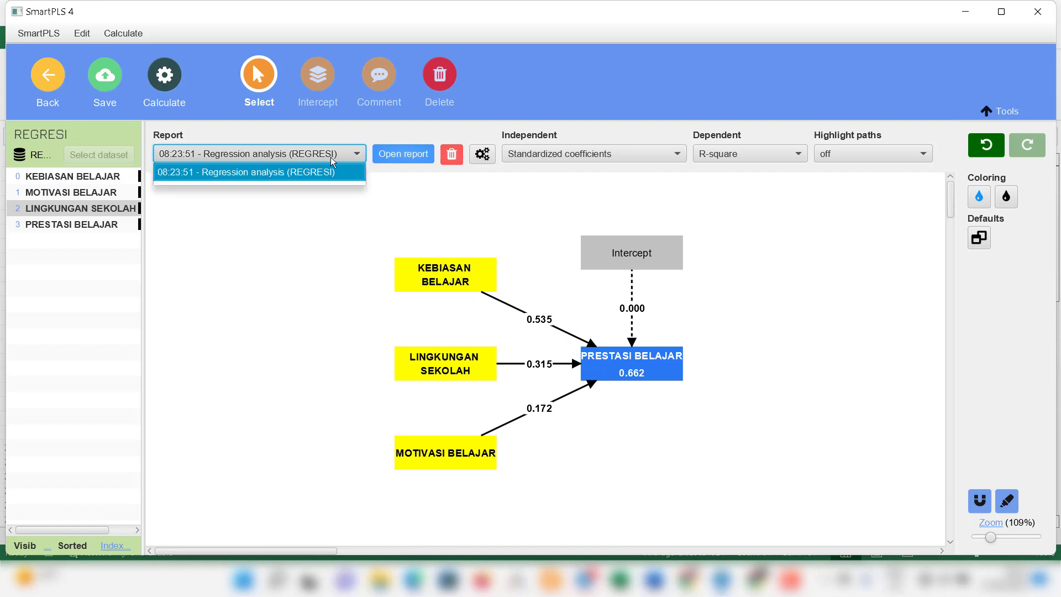
pyautogui.click(271, 173)
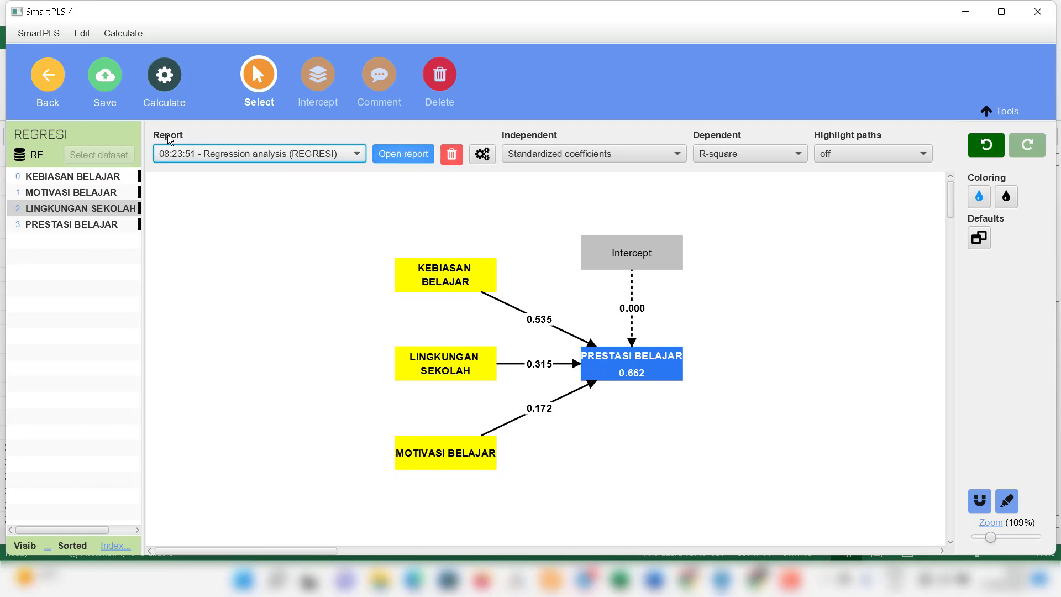
pyautogui.click(397, 158)
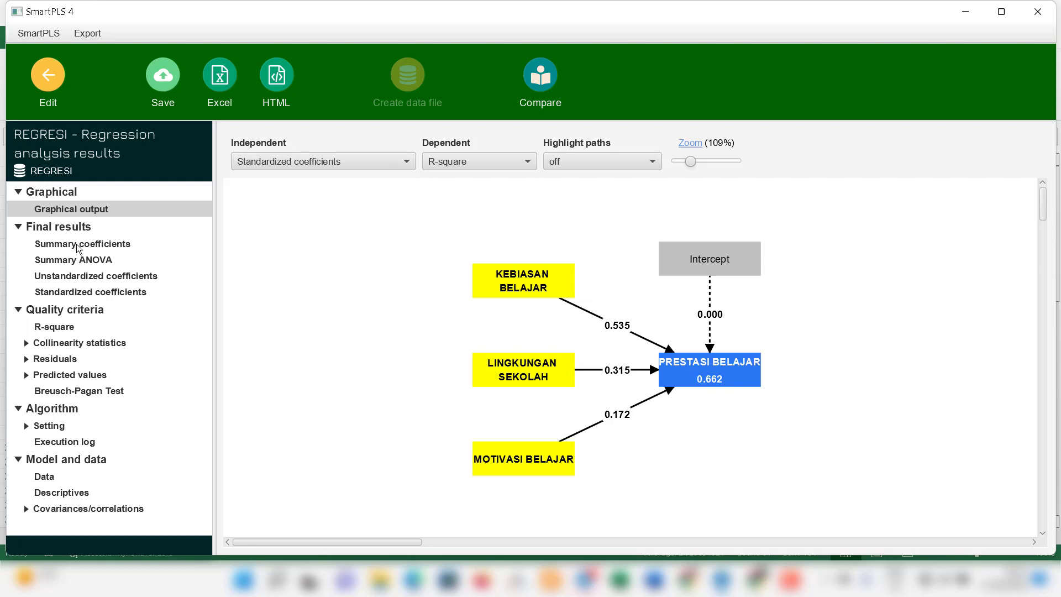
# Examine the summary coefficients, summary ANOVA, R-square and VIF collinearity statistics in the regression report.
pyautogui.click(100, 246)
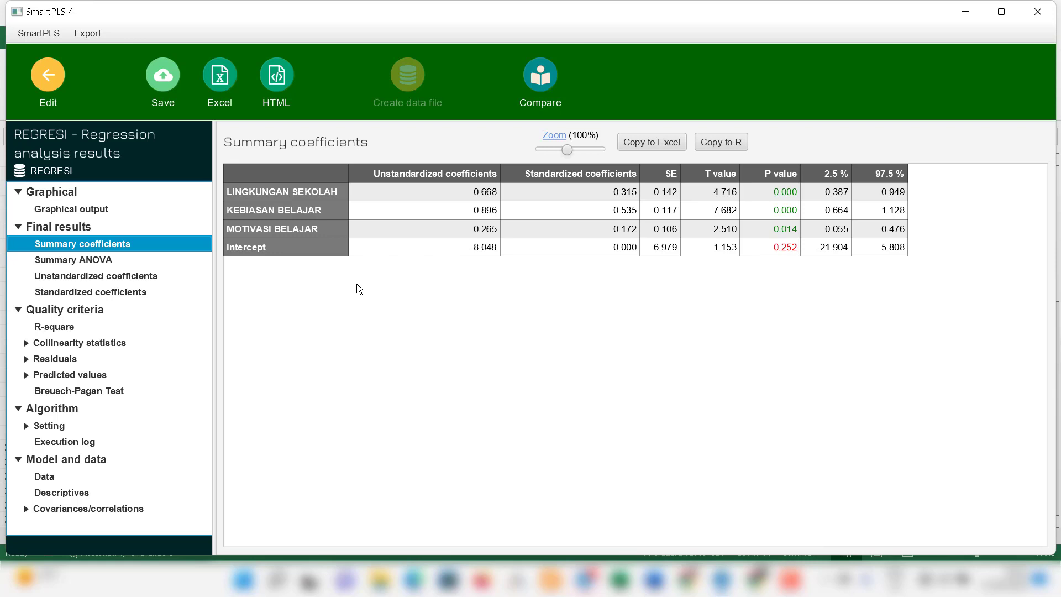
pyautogui.click(91, 260)
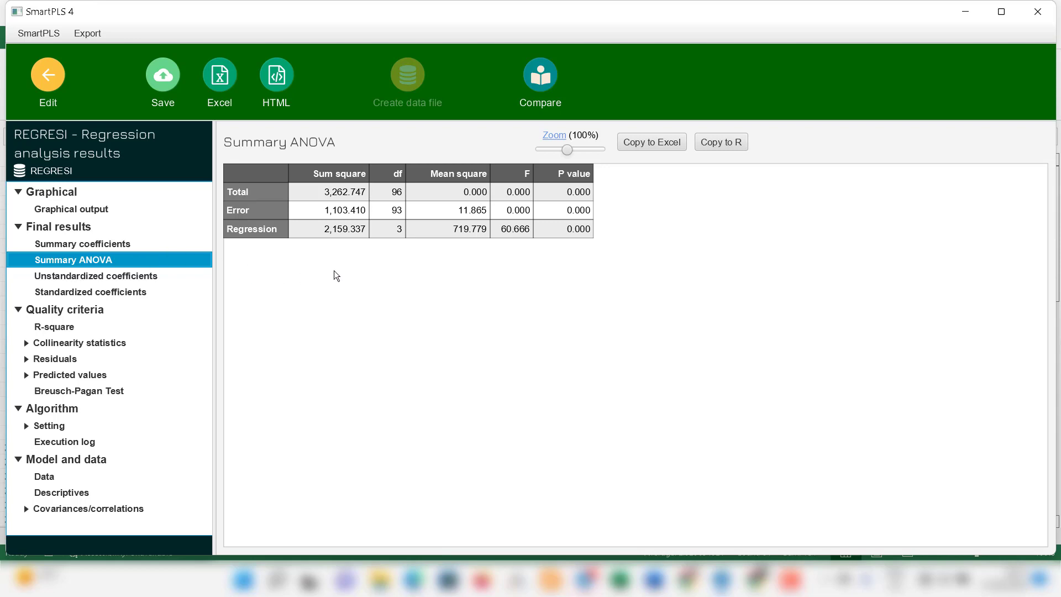
pyautogui.click(57, 327)
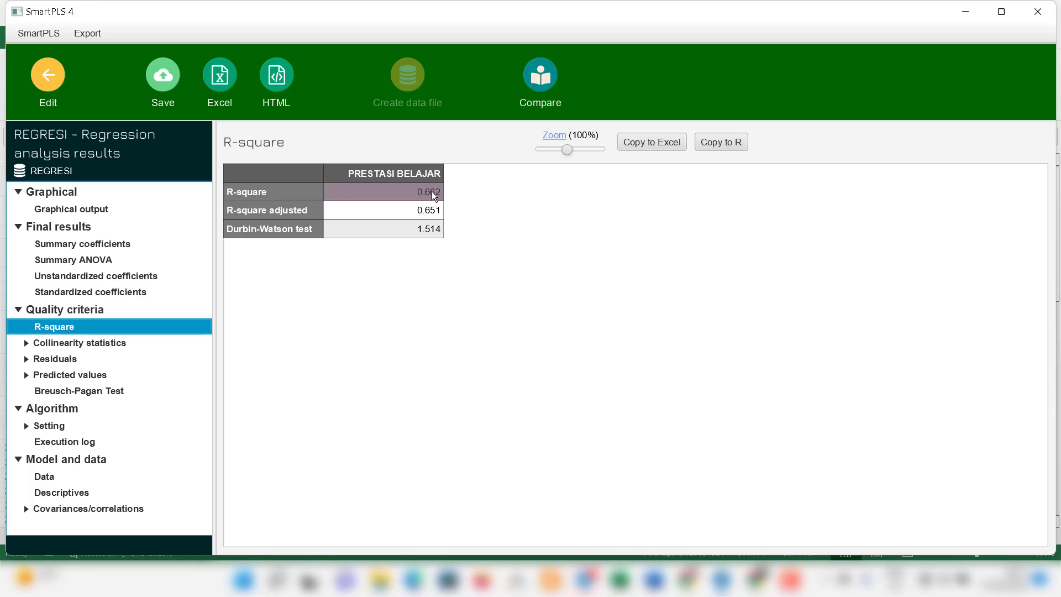
pyautogui.click(81, 343)
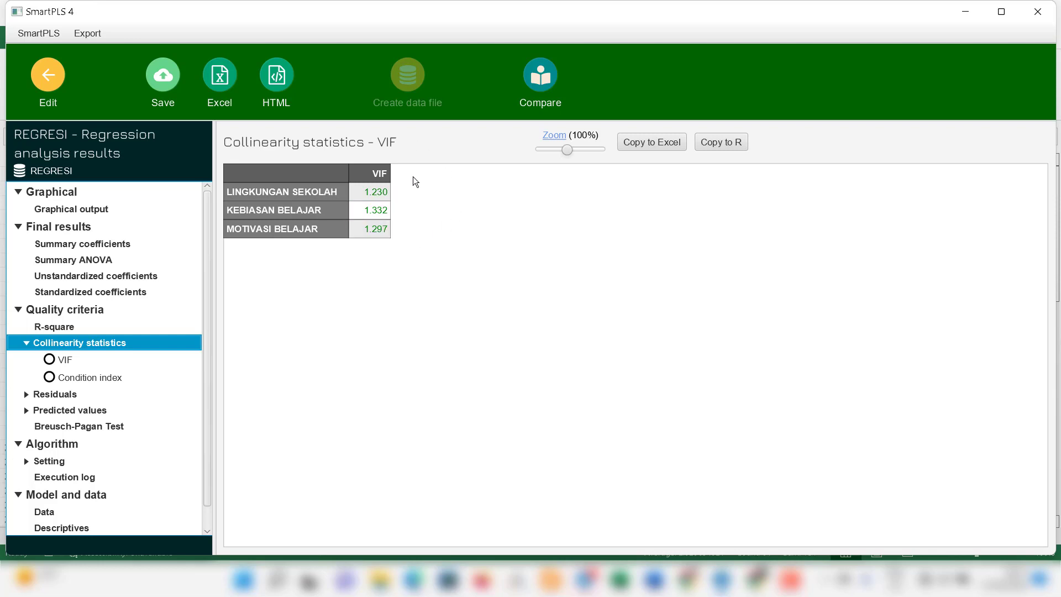
pyautogui.click(26, 343)
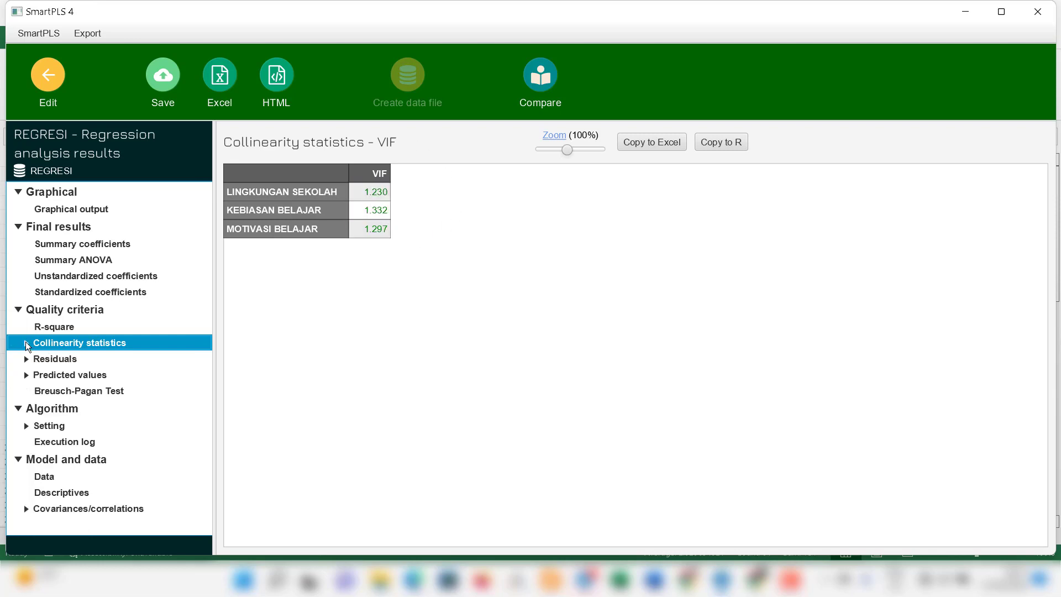
# Examine the residual values, the QQ plot and the residual histogram for PRESTASI BELAJAR.
pyautogui.click(63, 356)
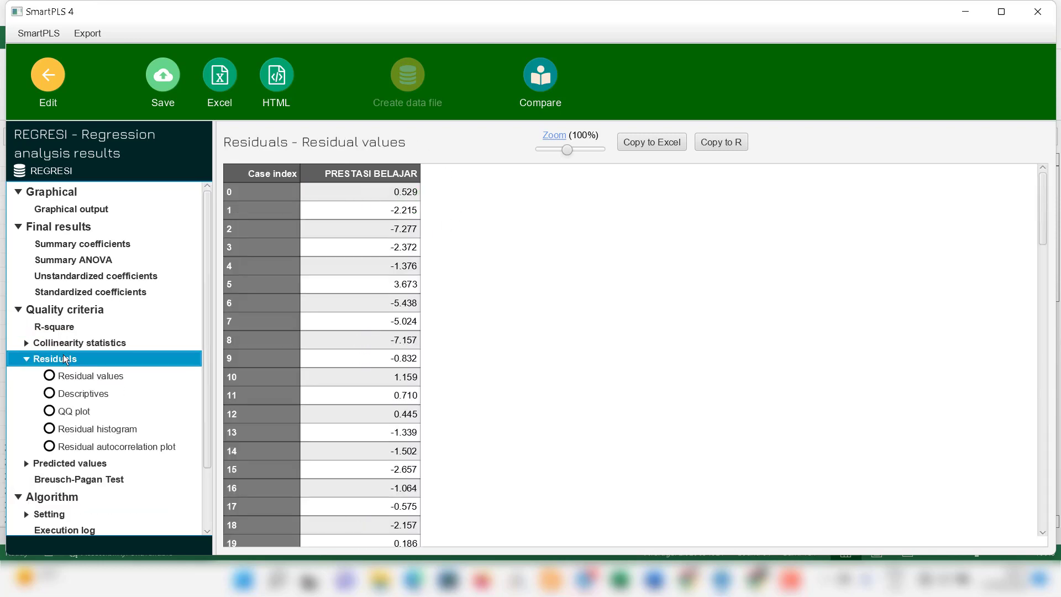
pyautogui.click(81, 412)
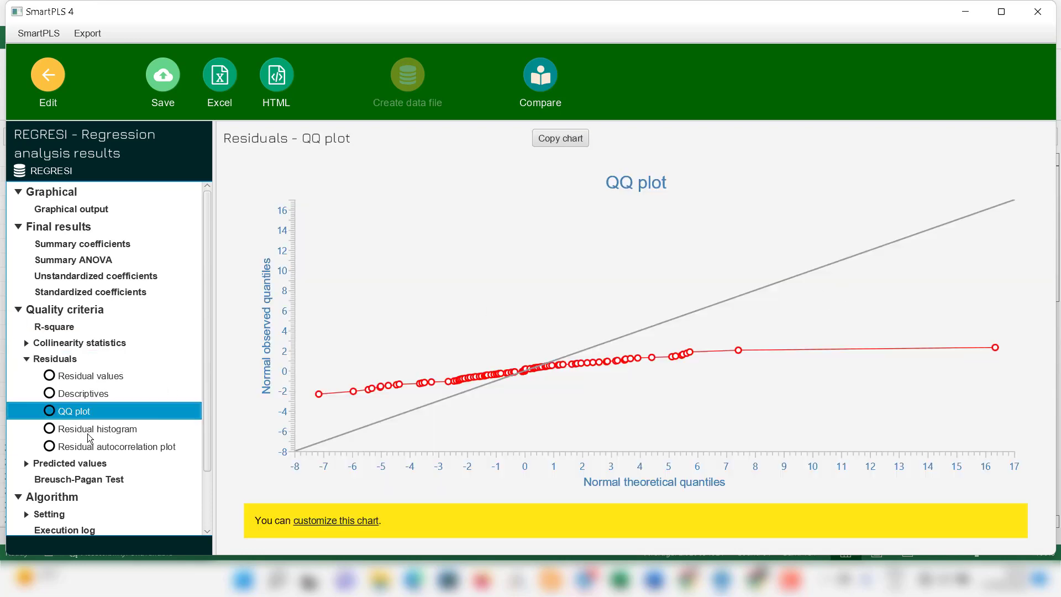
pyautogui.click(88, 433)
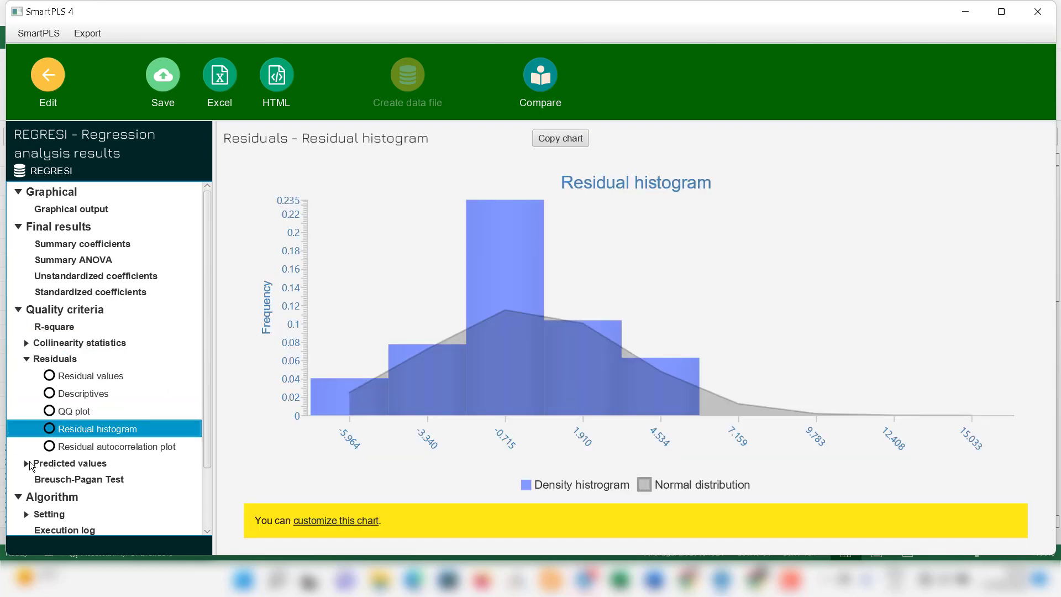
pyautogui.click(27, 364)
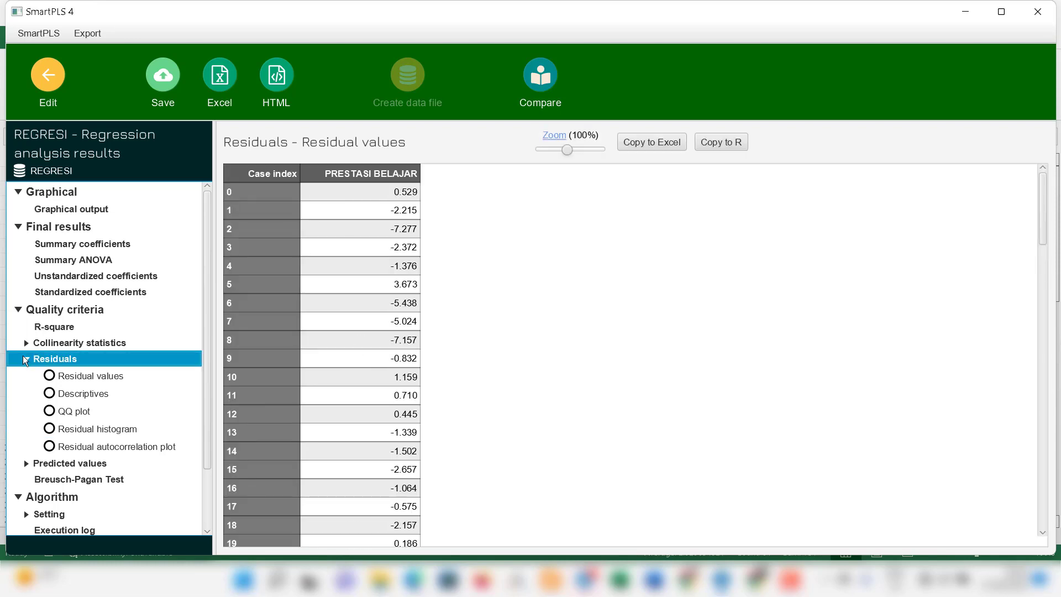
pyautogui.click(25, 359)
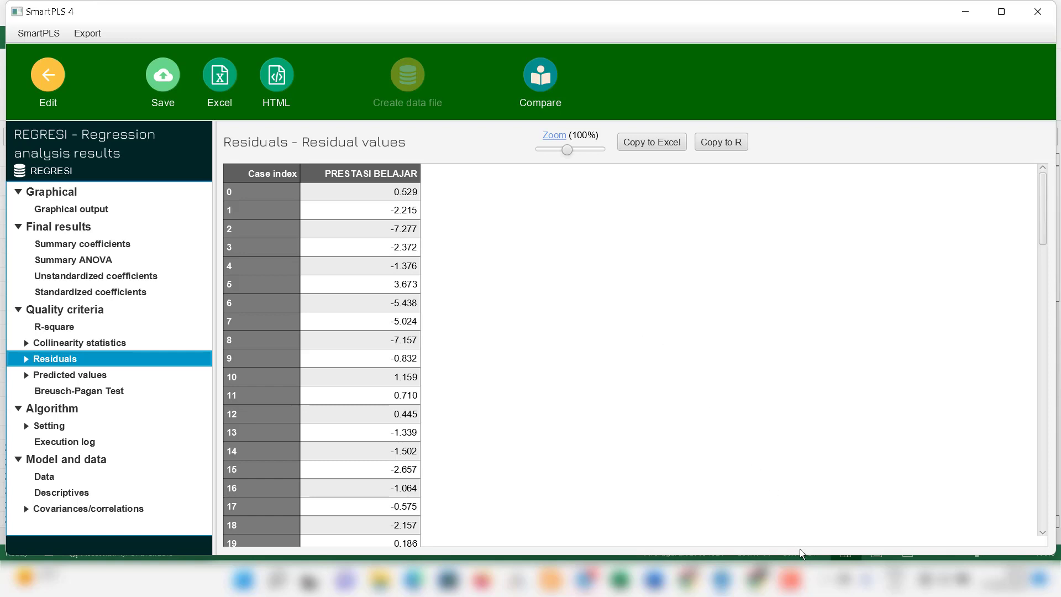
pyautogui.click(790, 580)
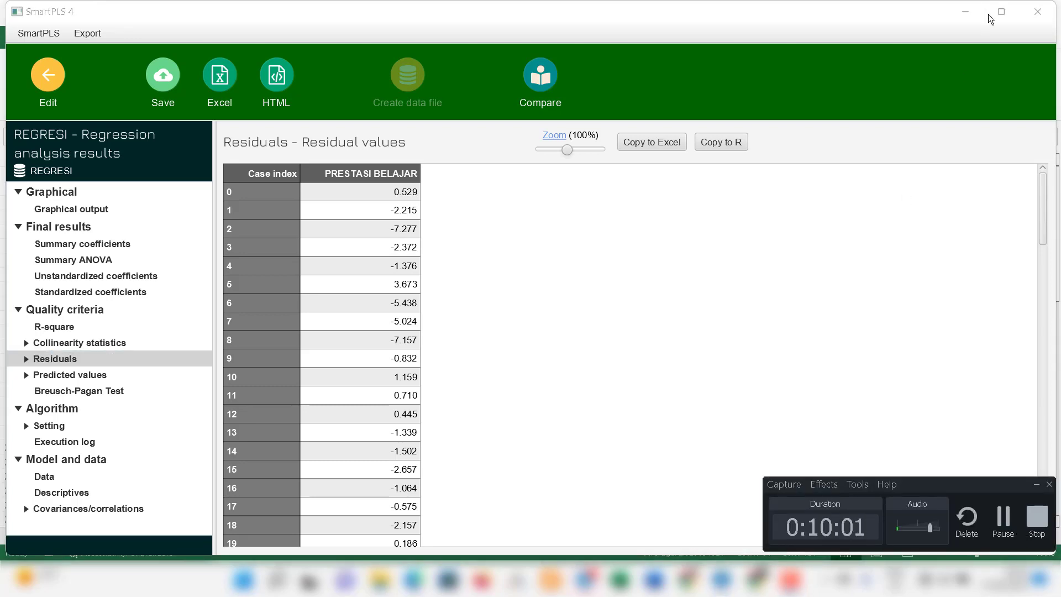
pyautogui.click(971, 9)
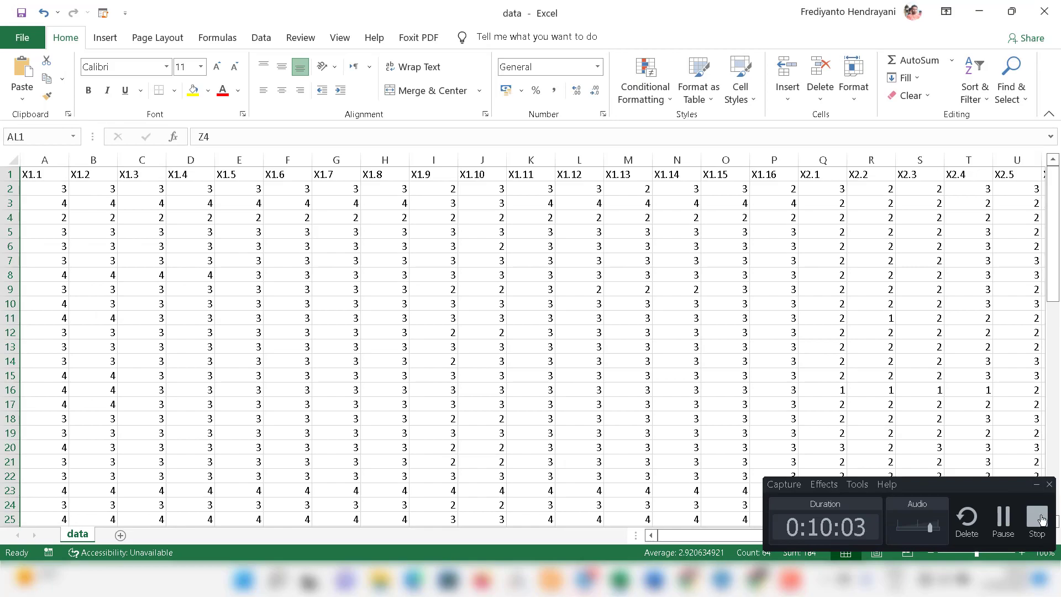